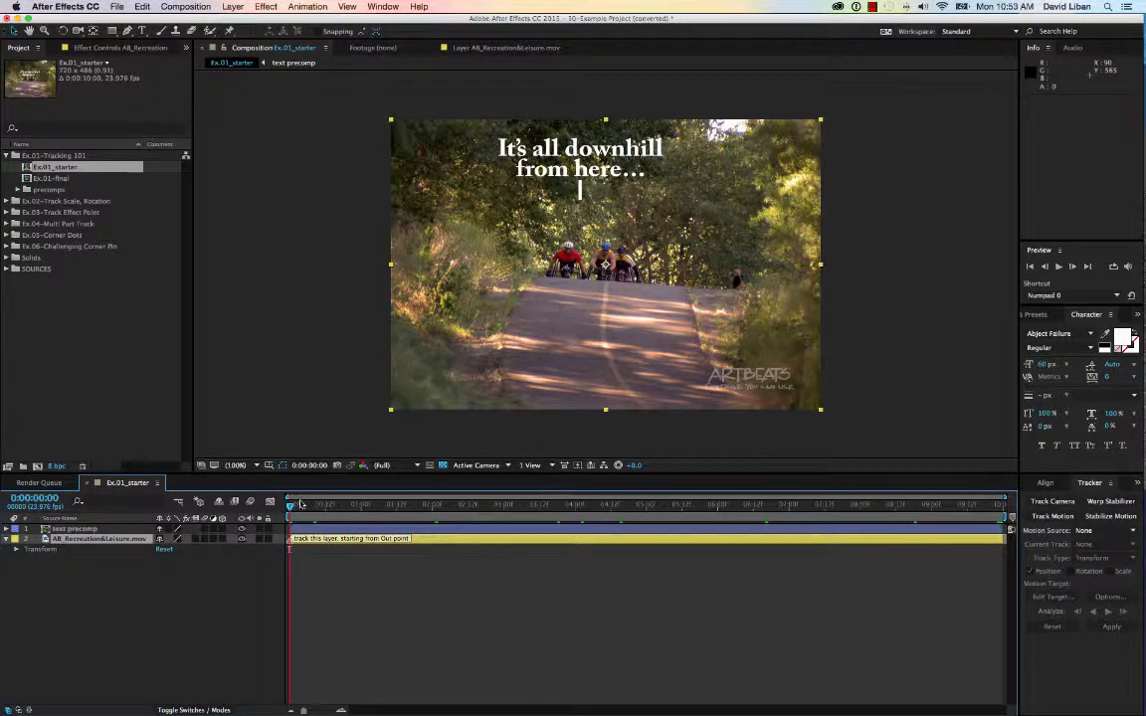
# Start motion tracking on AB_Recreation&Leisure.mov at 0:00:09:23 and place Track Point 1 on the white helmet of the racer in red
pyautogui.moveTo(289, 510); pyautogui.dragTo(1012, 577)
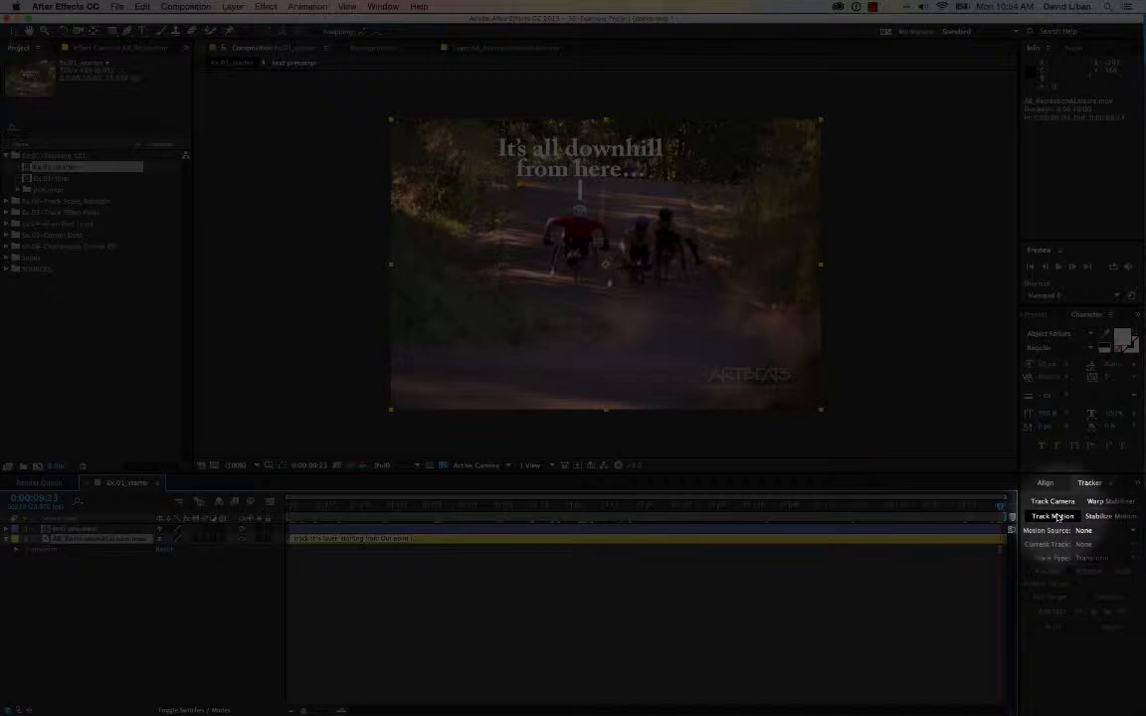
pyautogui.click(1056, 517)
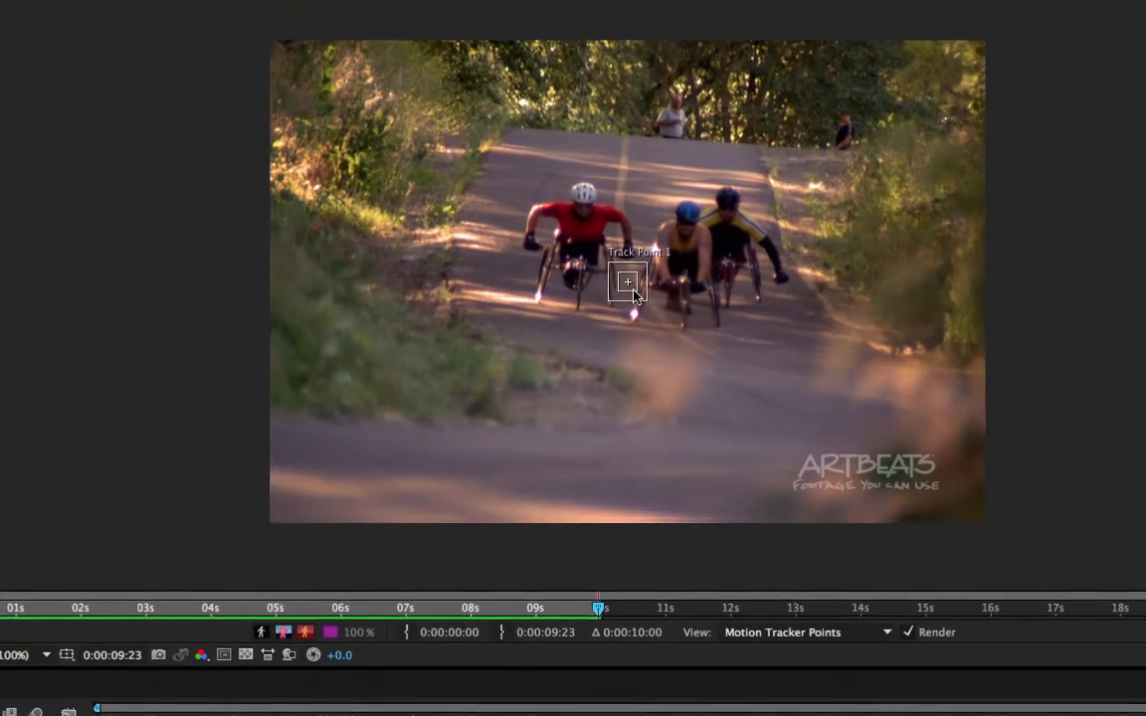
pyautogui.click(601, 244)
pyautogui.moveTo(620, 285); pyautogui.dragTo(587, 219)
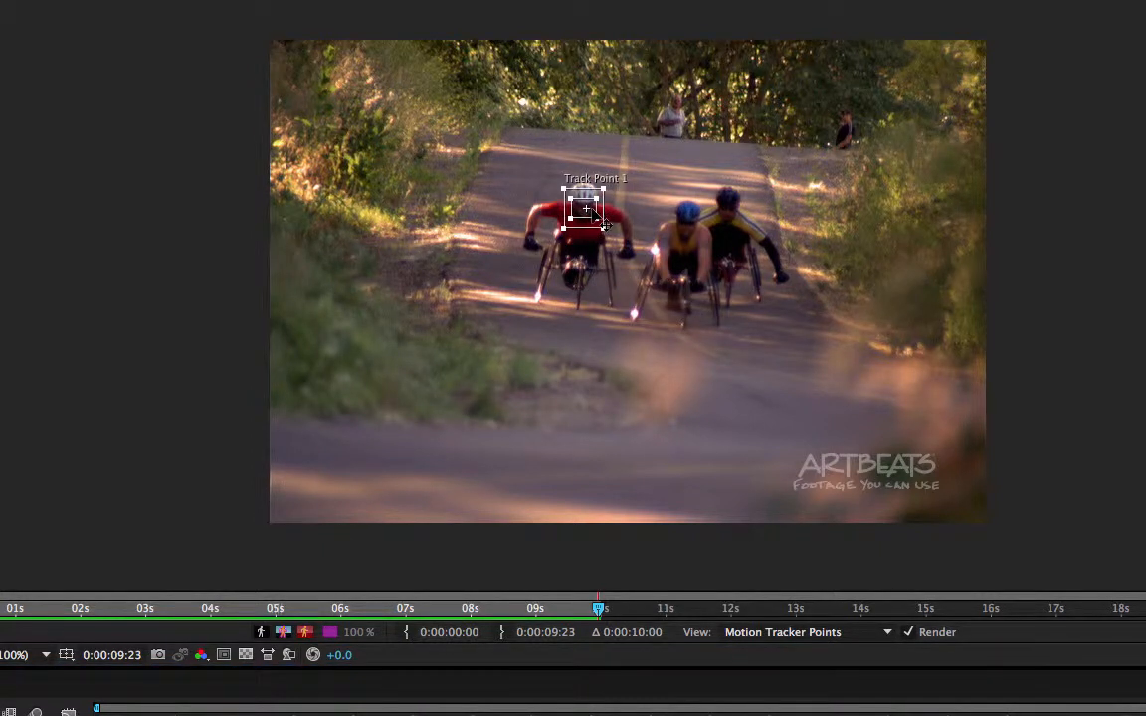
pyautogui.moveTo(604, 222); pyautogui.dragTo(604, 220)
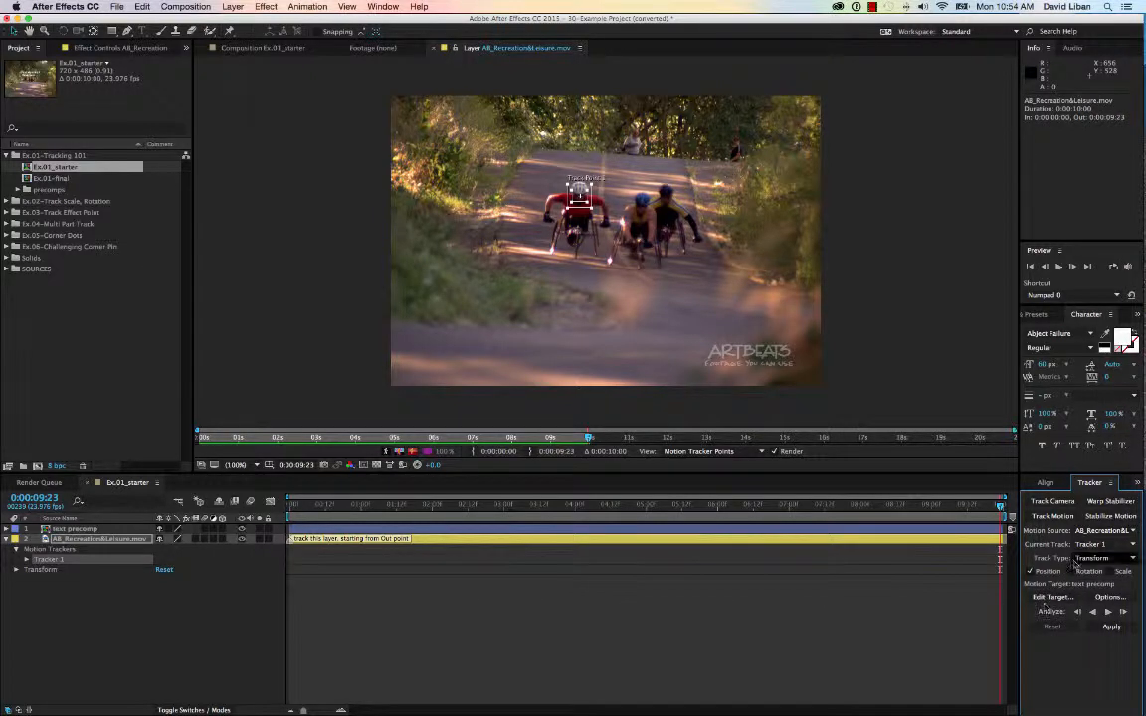
# Enable Adapt Feature On Every Frame for the helmet track and analyze the clip backward to the first frame
pyautogui.click(1106, 595)
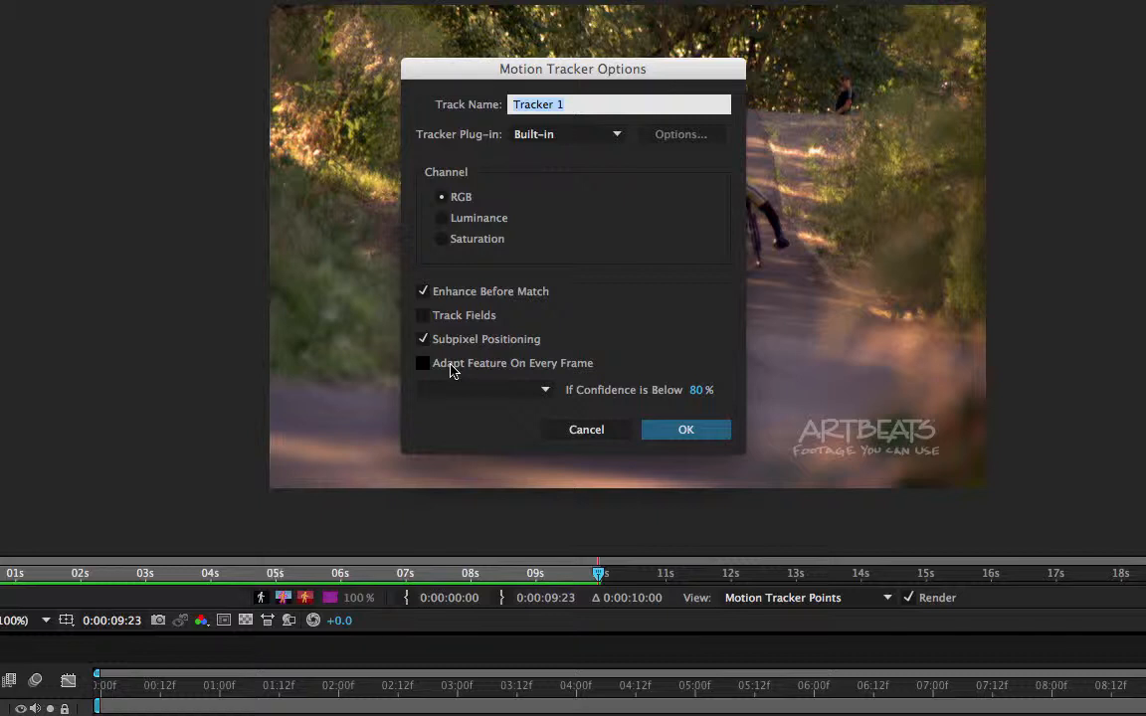
pyautogui.click(422, 364)
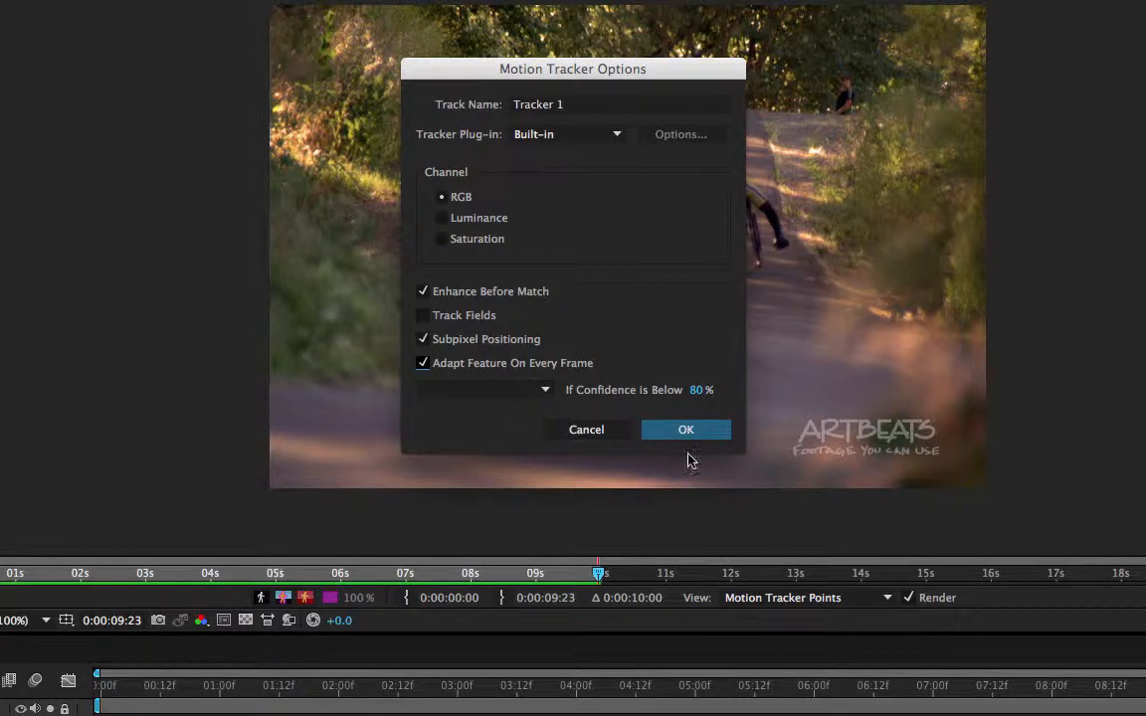
pyautogui.click(694, 430)
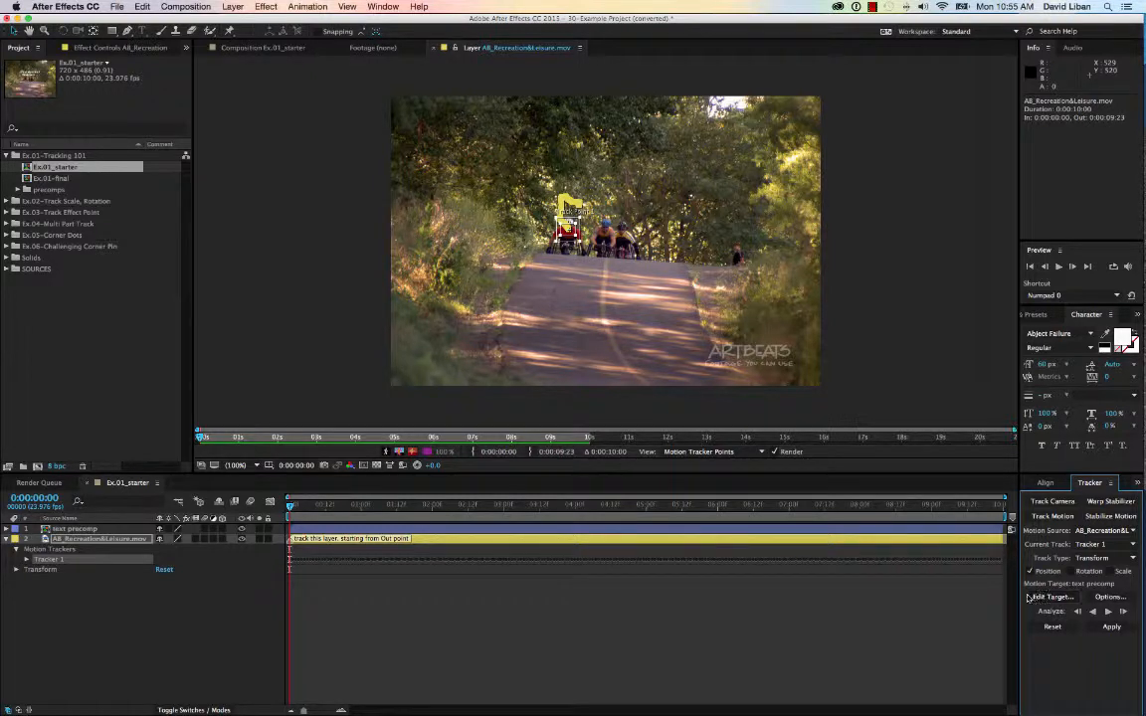
# Keep the text precomp layer as the motion target and apply the position track to it
pyautogui.click(1057, 598)
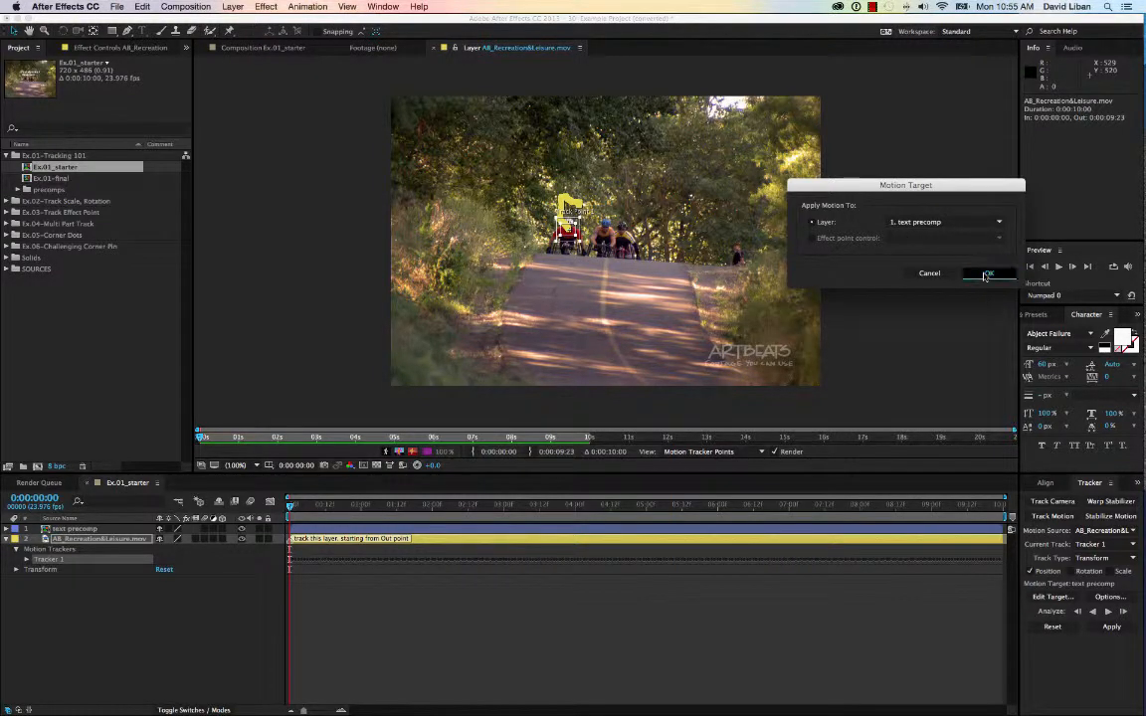
pyautogui.click(985, 274)
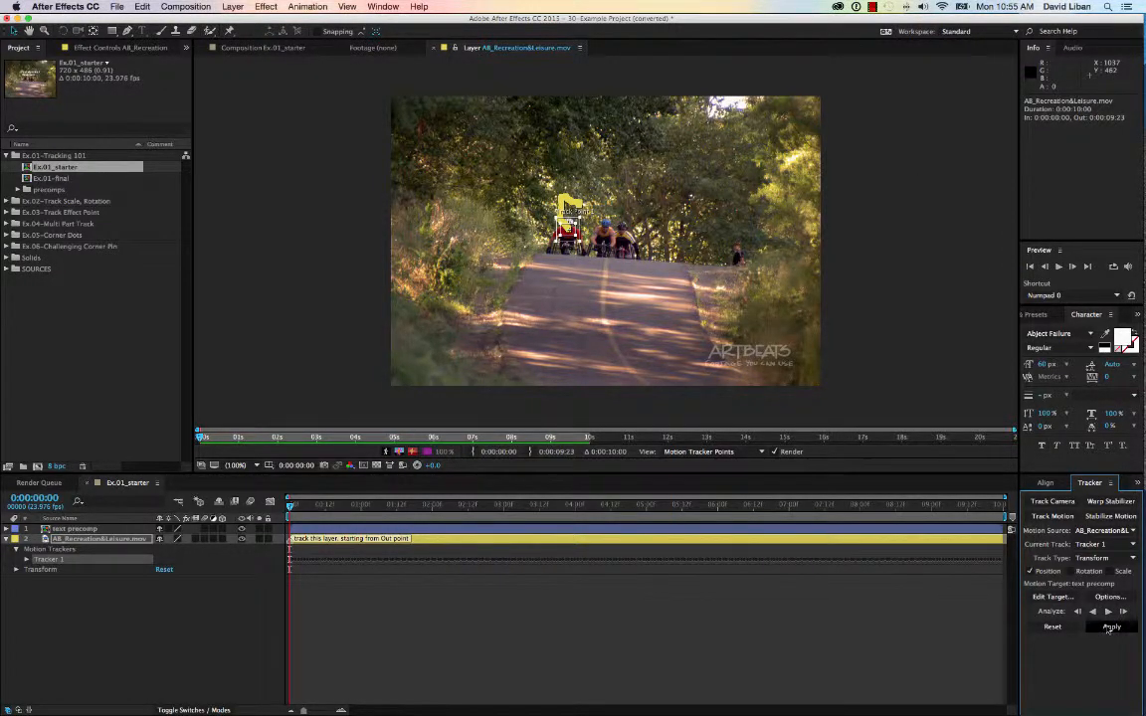
pyautogui.click(1111, 626)
pyautogui.click(458, 300)
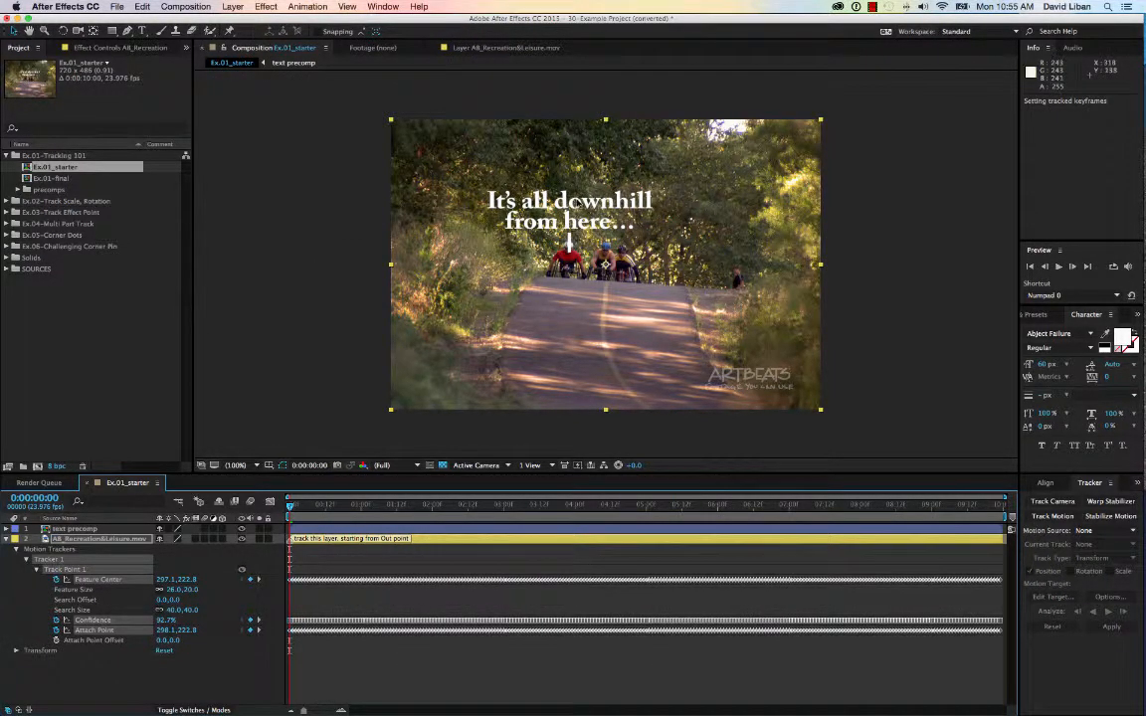
# Shift the text precomp upward to clear the racer's head and preview the tracked text
pyautogui.click(567, 221)
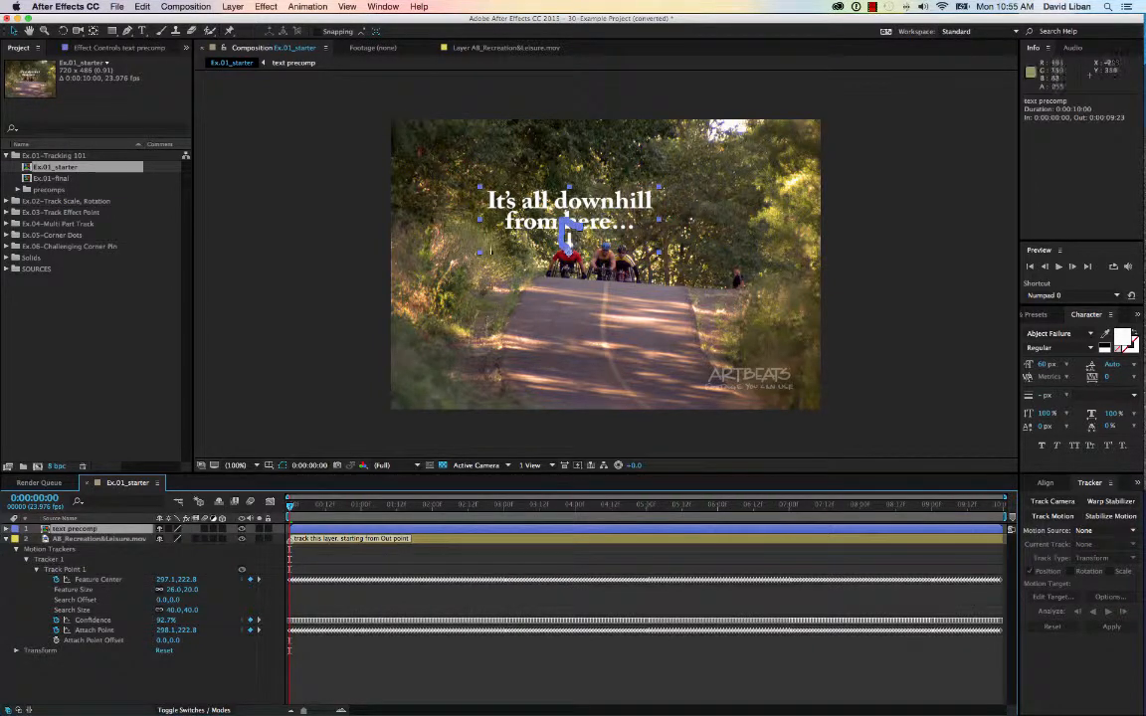
pyautogui.moveTo(564, 224); pyautogui.dragTo(562, 187)
pyautogui.press('space')
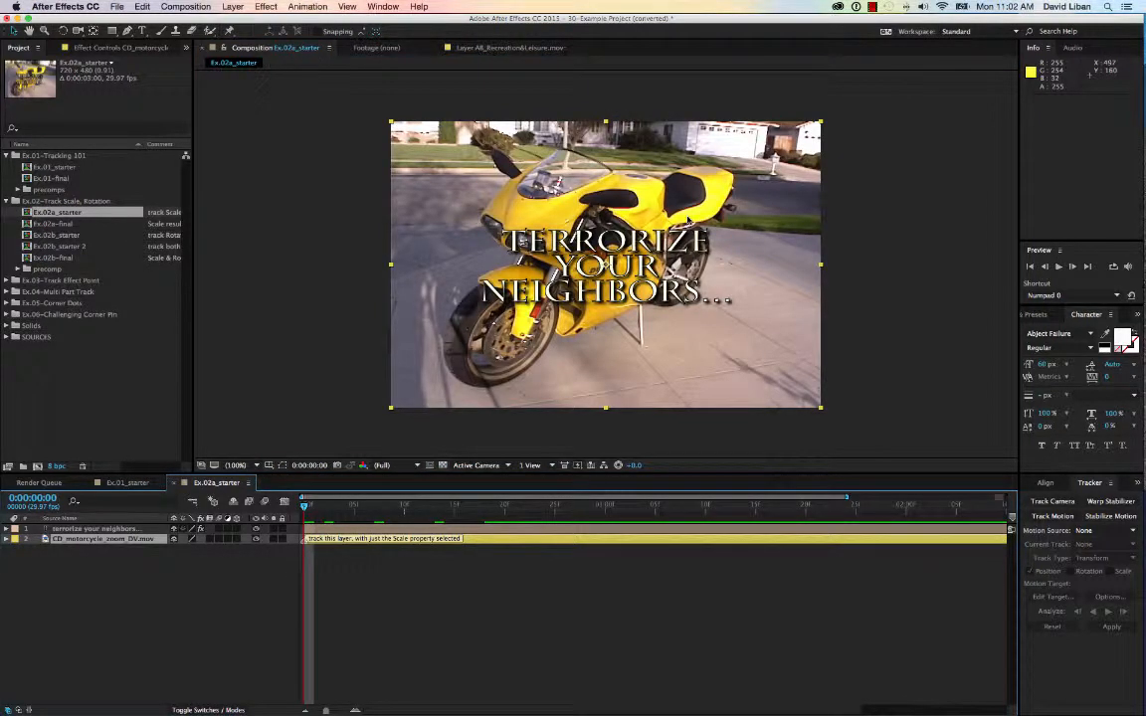
# Preview the motorcycle zoom footage in Ex.02a_starter and return to the first frame
pyautogui.press('space')
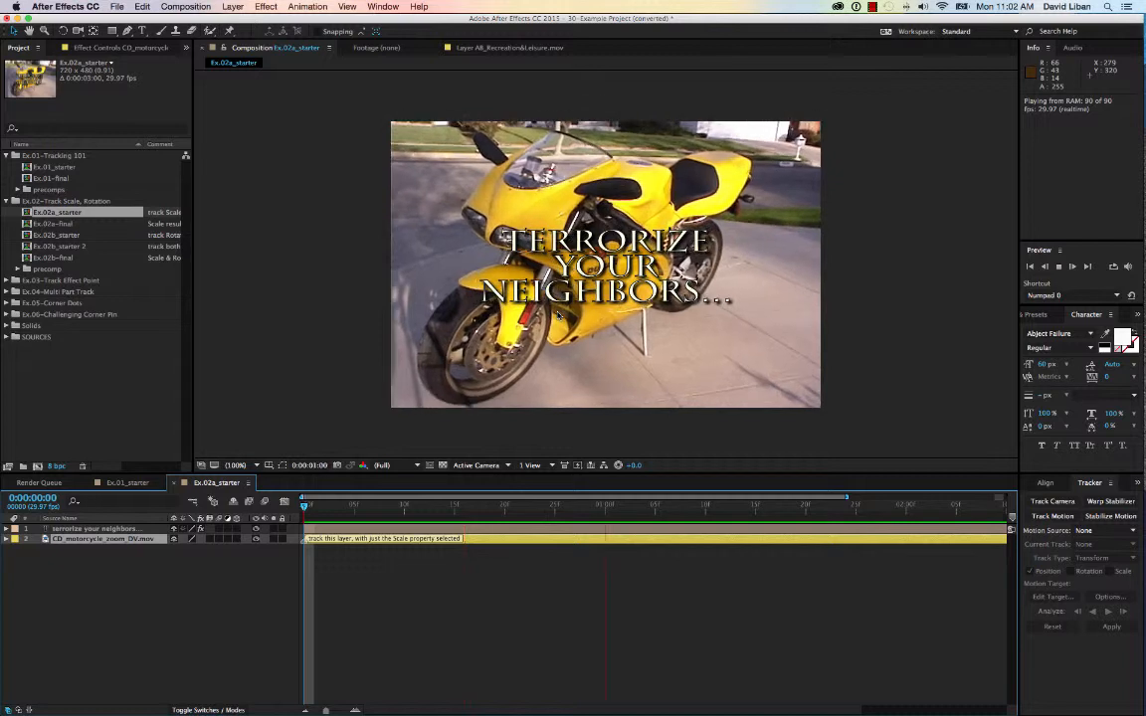
pyautogui.press('space')
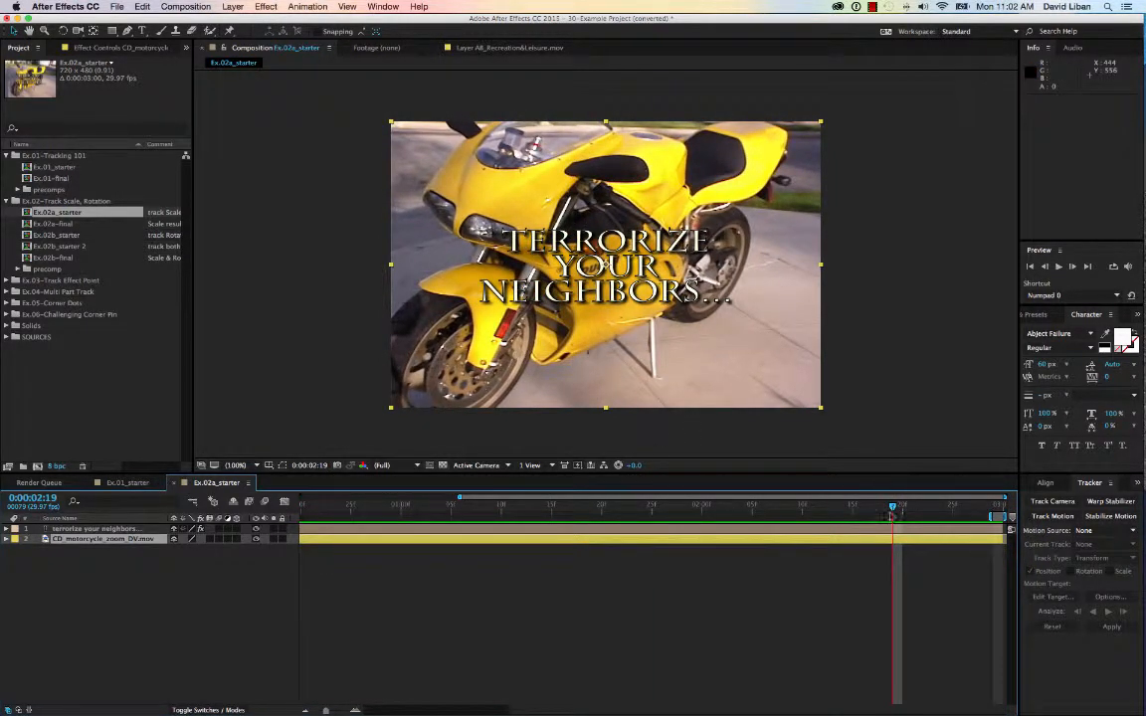
pyautogui.moveTo(892, 509); pyautogui.dragTo(255, 480)
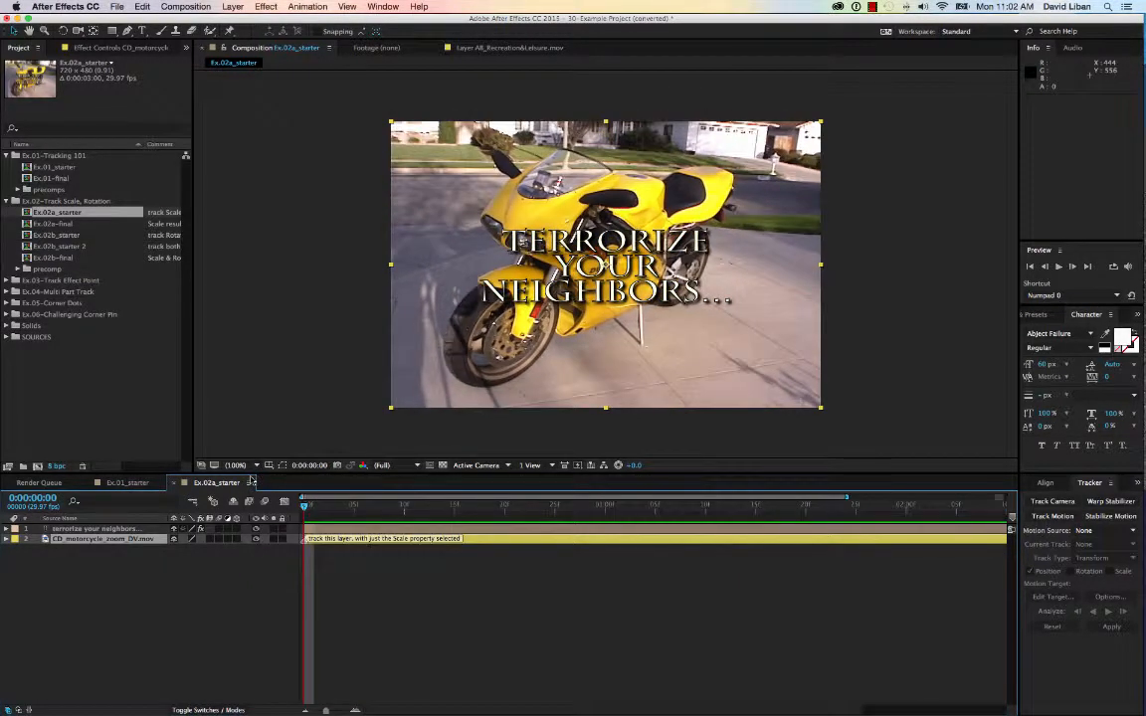
# Hide the terrorize your neighbors text layer and start a Scale-only motion track on CD_motorcycle_zoom_DV.mov
pyautogui.click(257, 530)
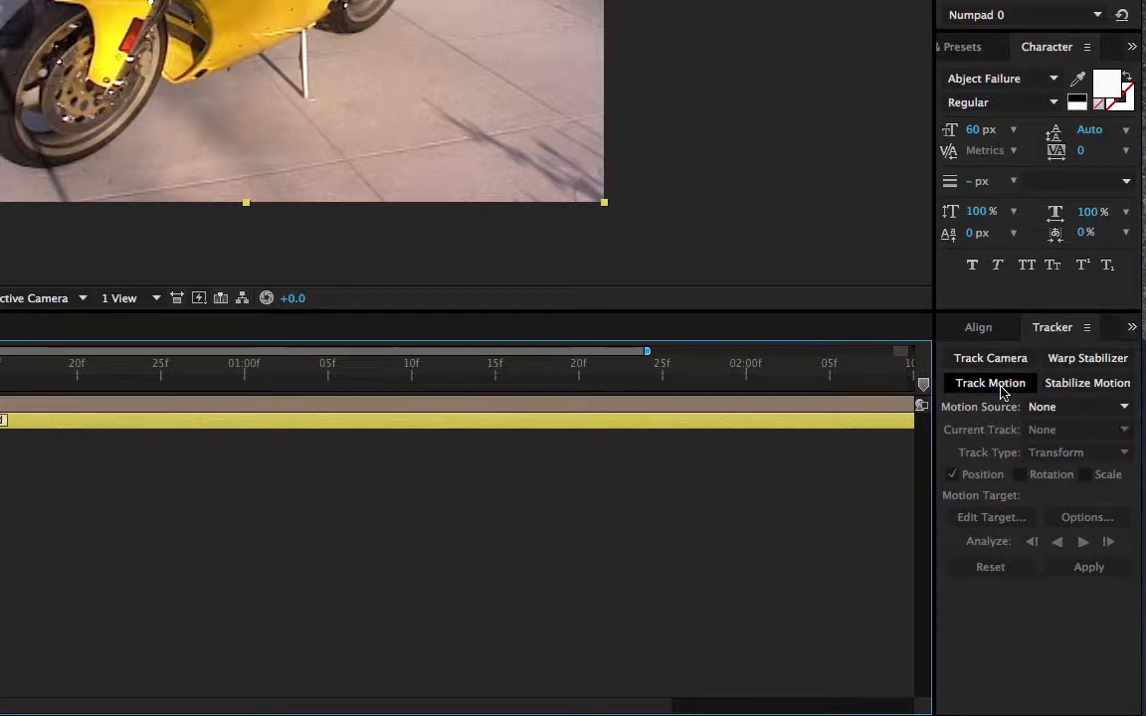
pyautogui.click(989, 383)
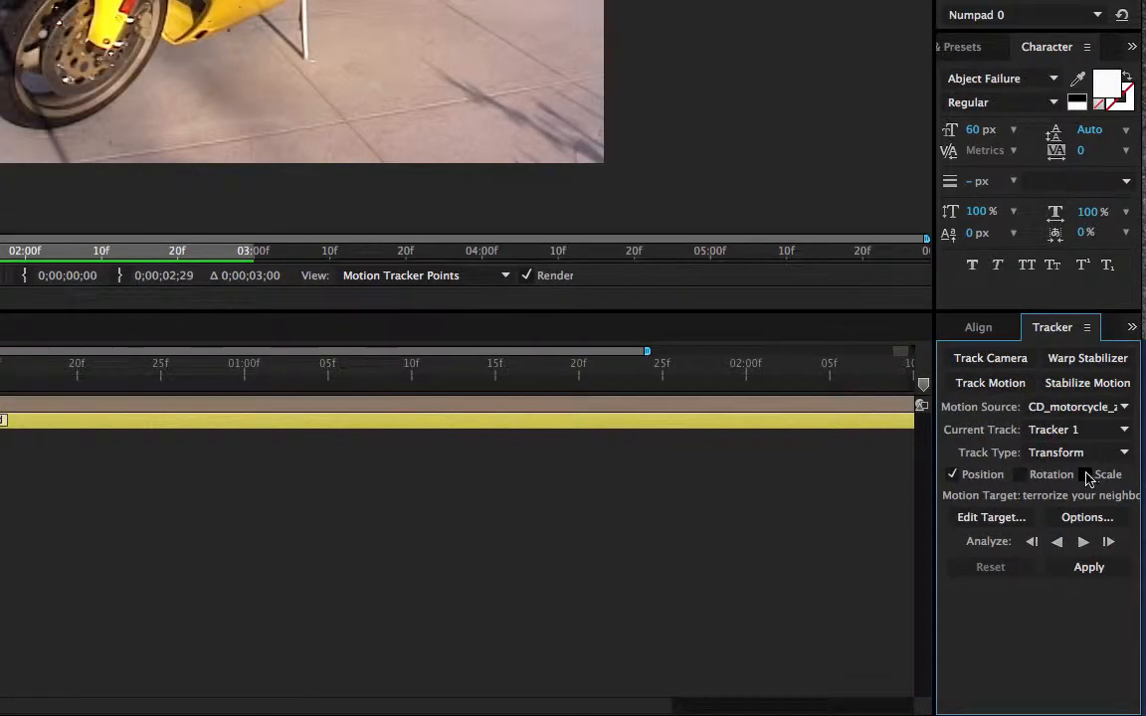
pyautogui.click(1086, 474)
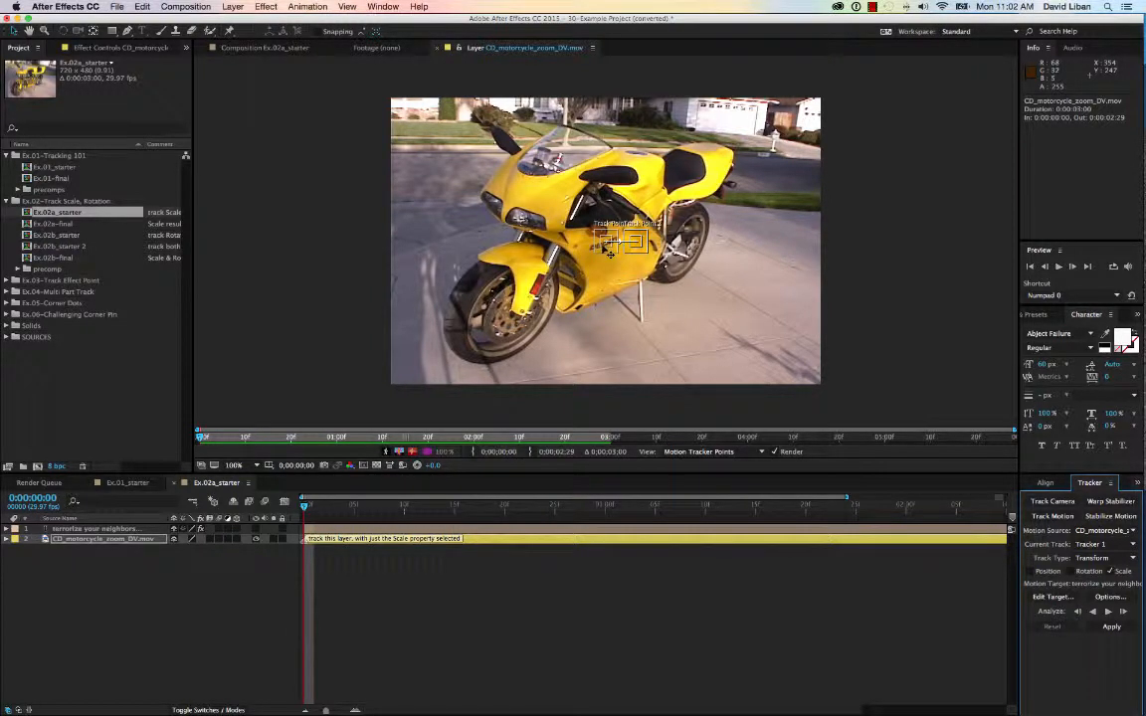
# Place Track Point 1 on the motorcycle's red front fork reflector and Track Point 2 on its rear turn signal
pyautogui.moveTo(610, 253); pyautogui.dragTo(538, 275)
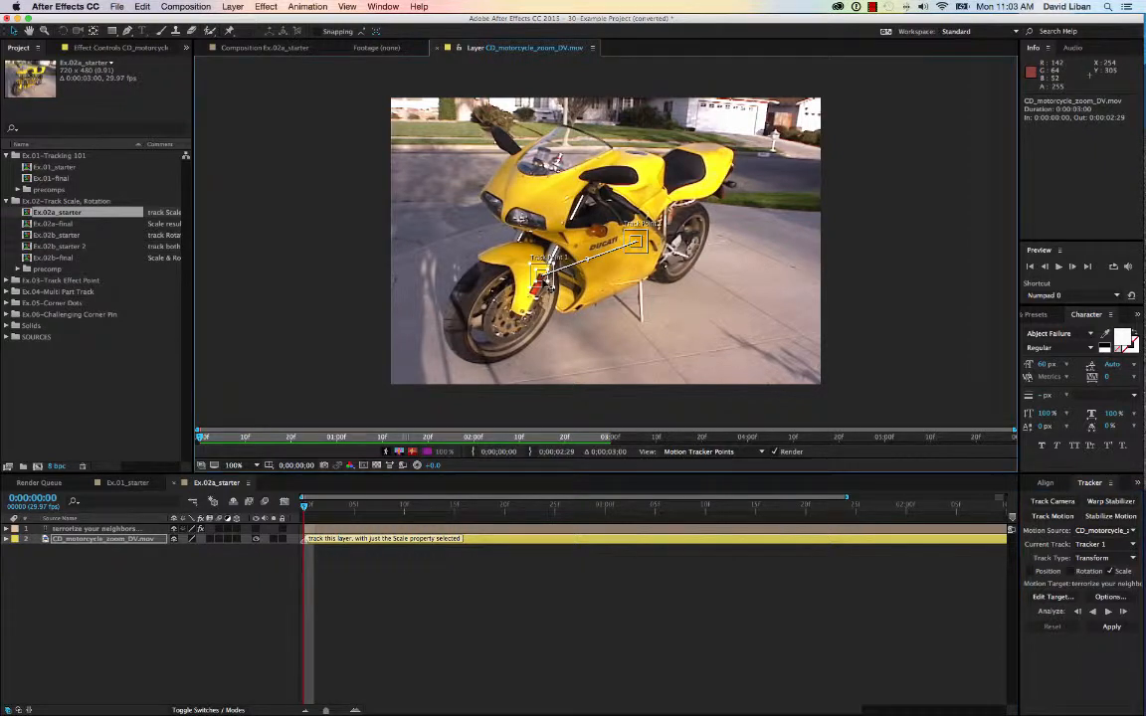
pyautogui.moveTo(540, 283); pyautogui.dragTo(553, 289)
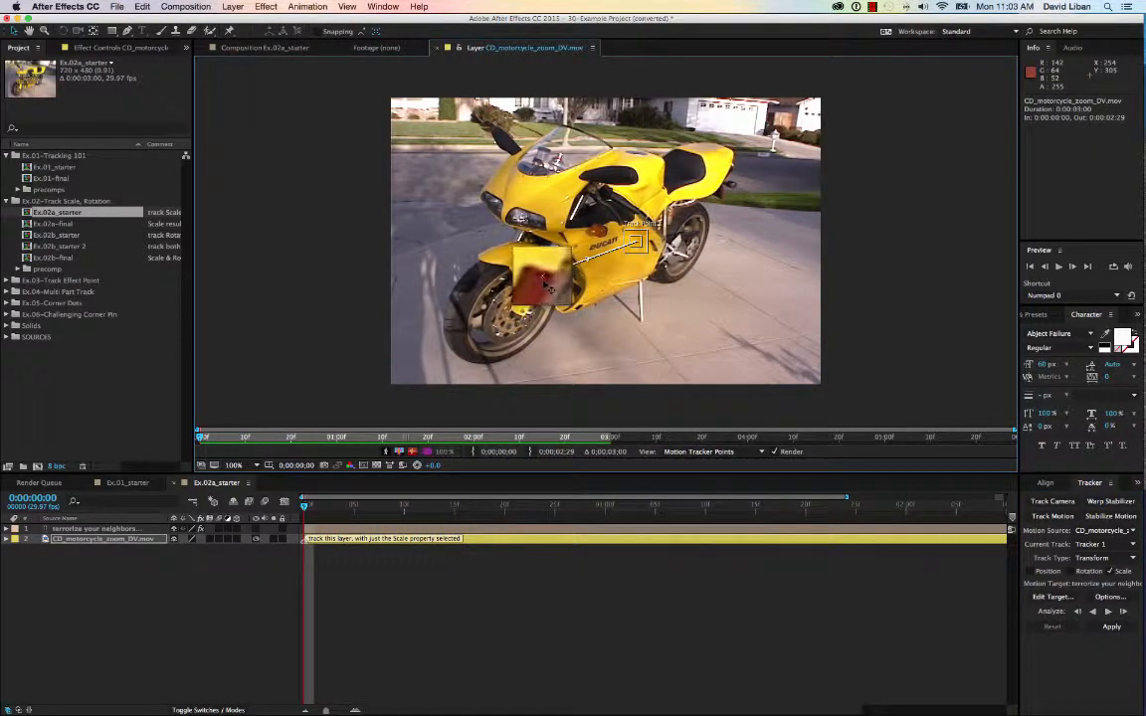
pyautogui.moveTo(545, 286); pyautogui.dragTo(543, 284)
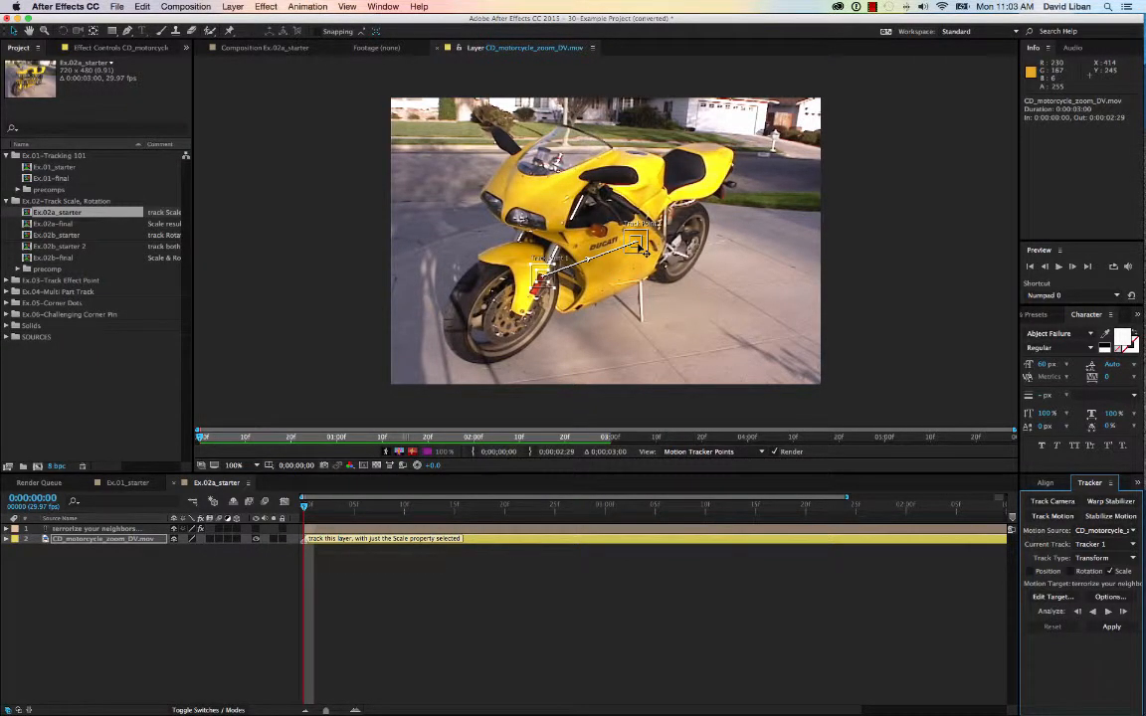
pyautogui.moveTo(644, 252); pyautogui.dragTo(733, 189)
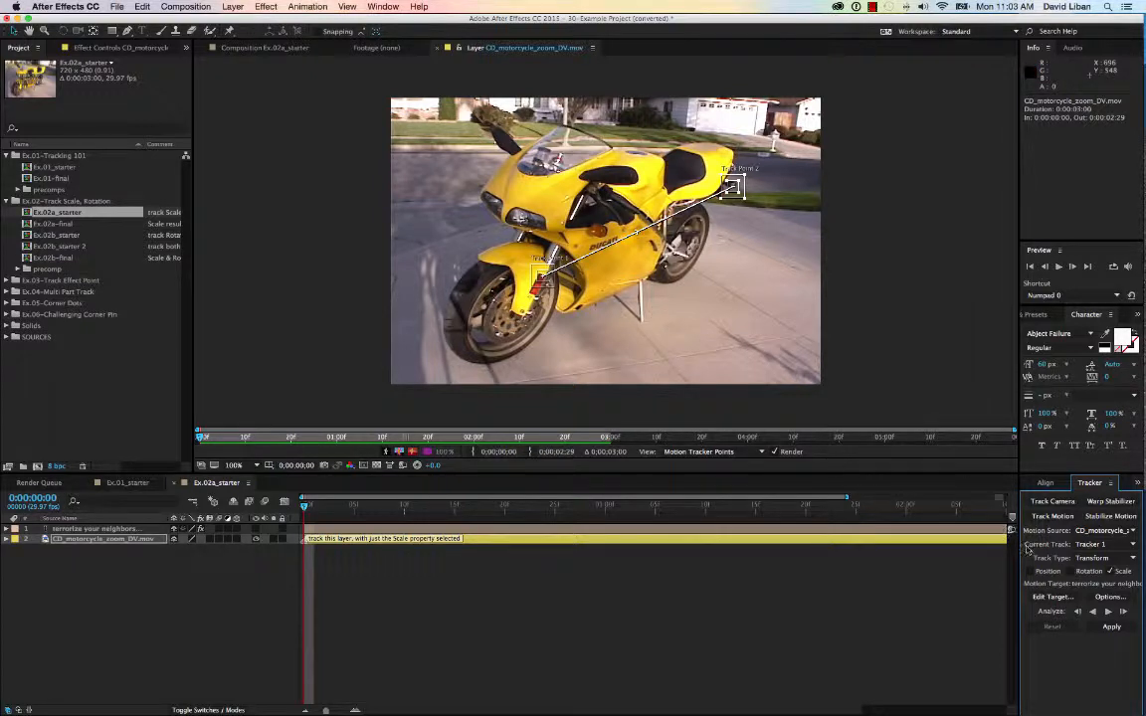
# Enable Adapt Feature On Every Frame in the motion tracker options for the motorcycle's scale track
pyautogui.click(1106, 597)
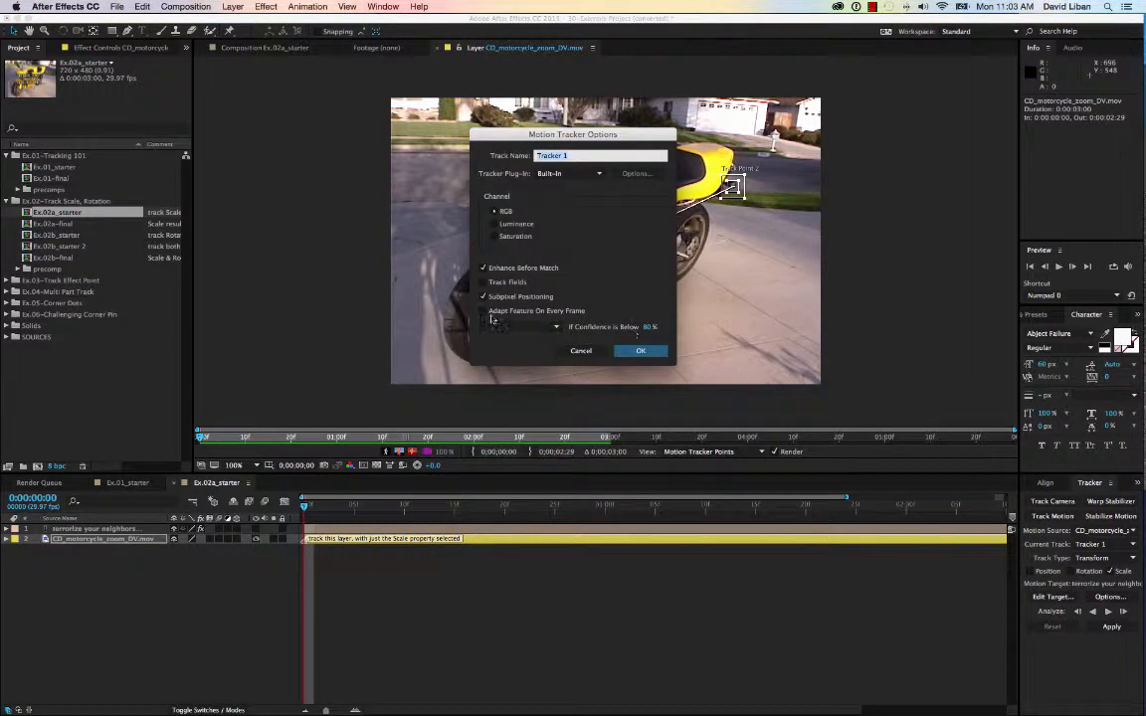
pyautogui.click(484, 311)
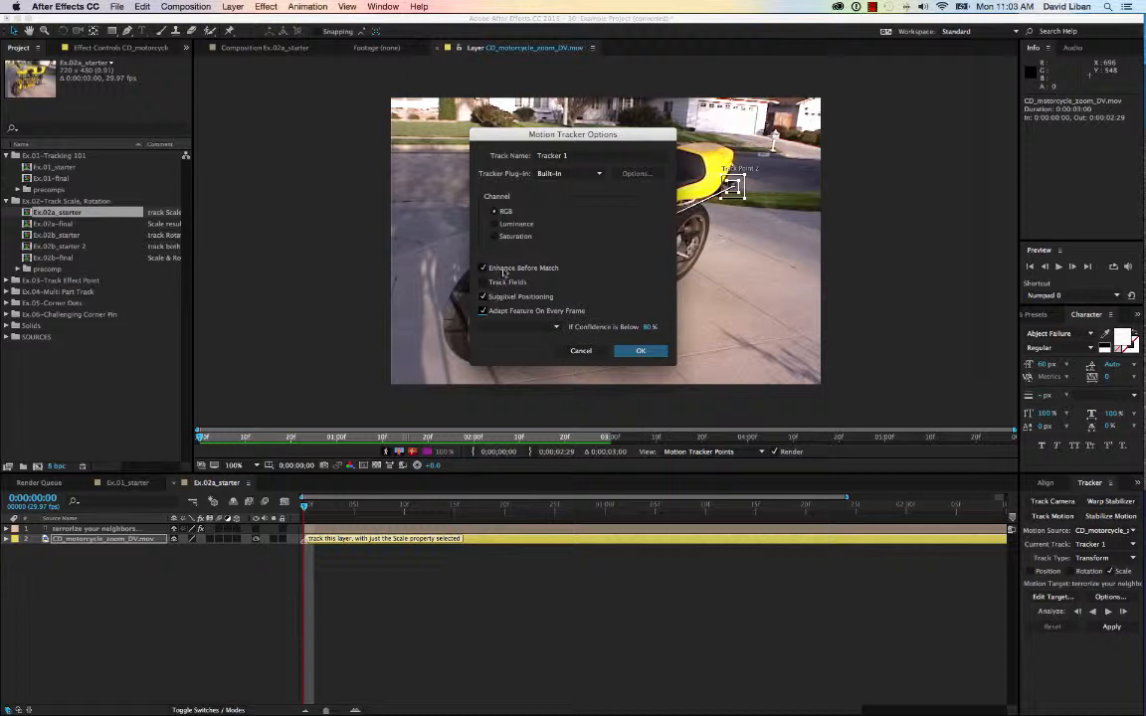
pyautogui.click(640, 354)
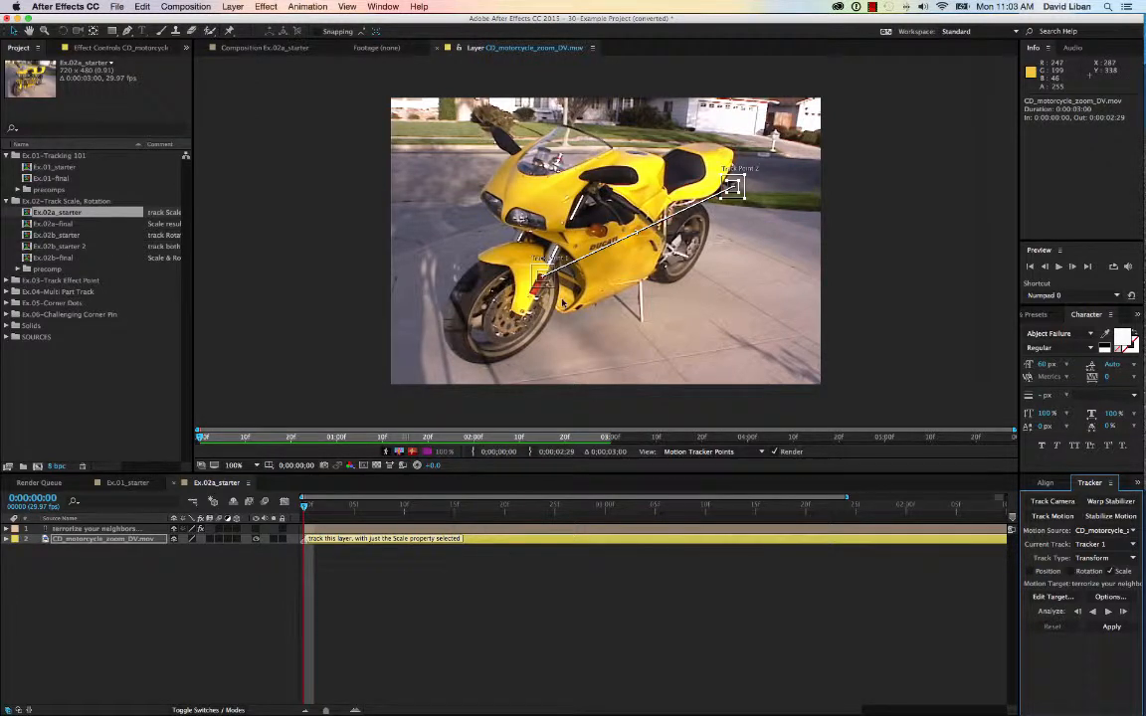
# Target the terrorize your neighbors text layer, and apply the scale track to it after analyzing the footage forward
pyautogui.click(1052, 596)
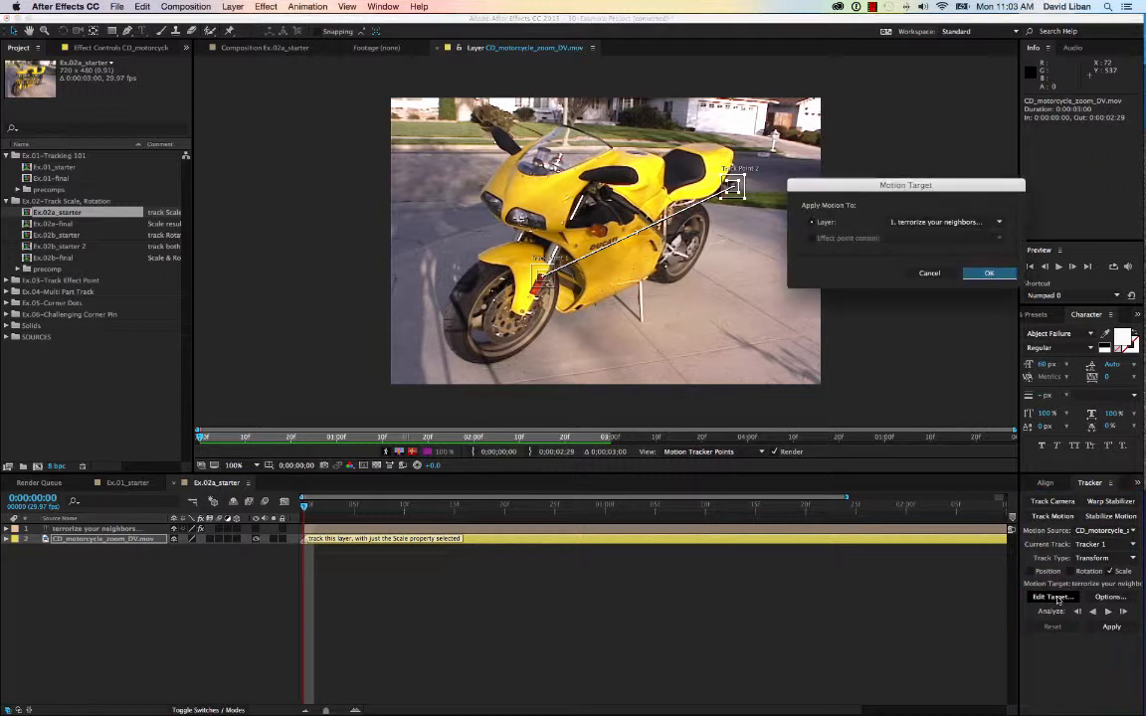
pyautogui.click(913, 225)
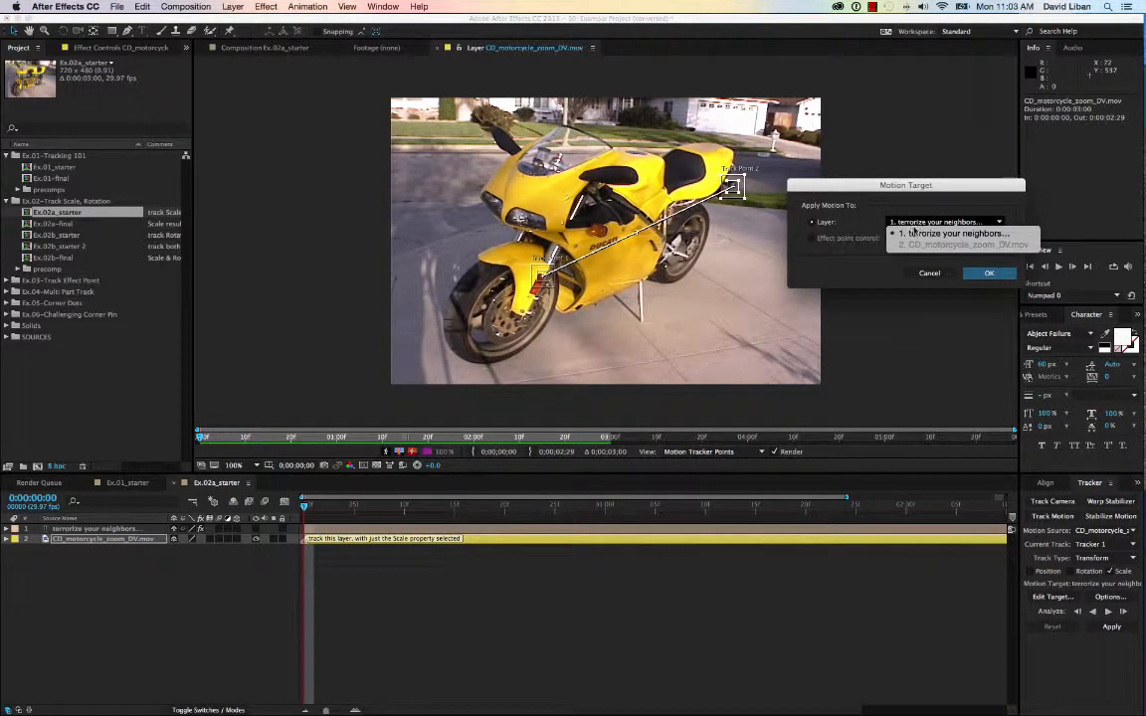
pyautogui.click(913, 233)
pyautogui.click(988, 273)
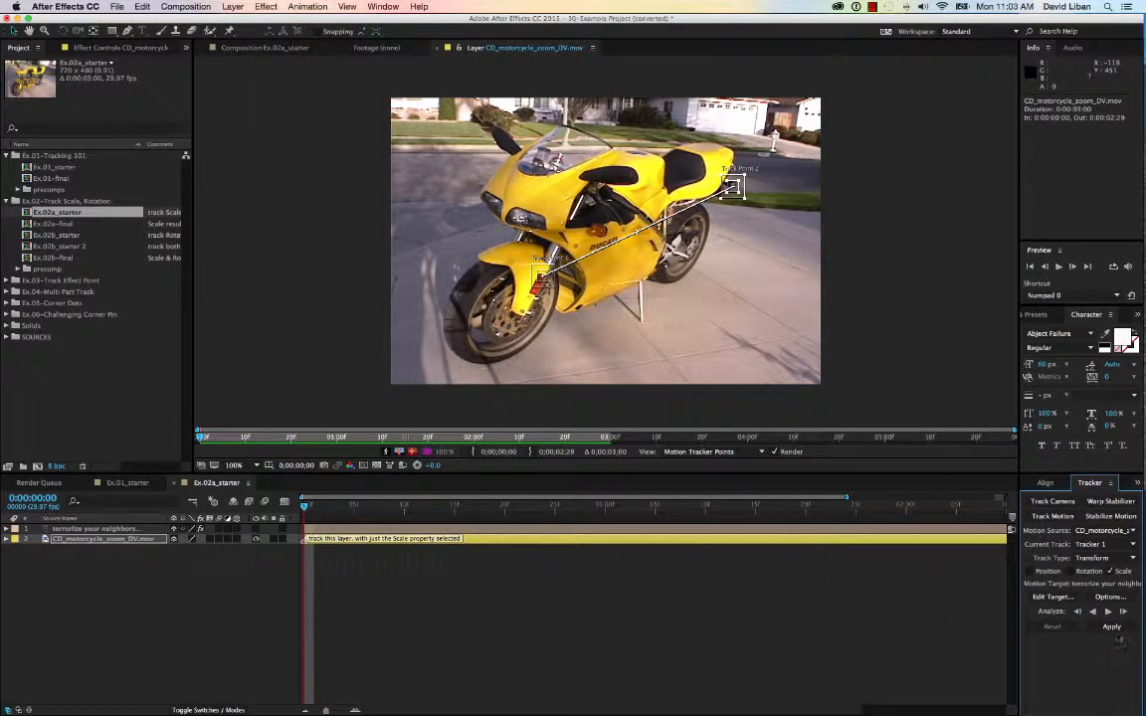
pyautogui.click(1106, 611)
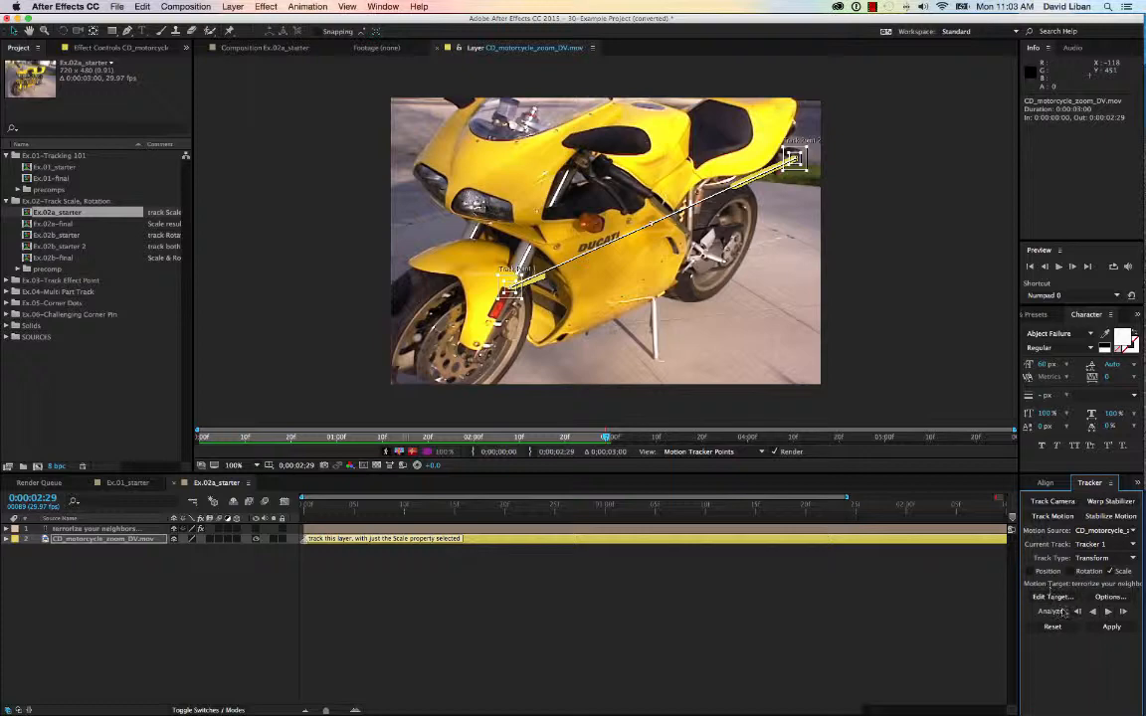
pyautogui.click(1109, 627)
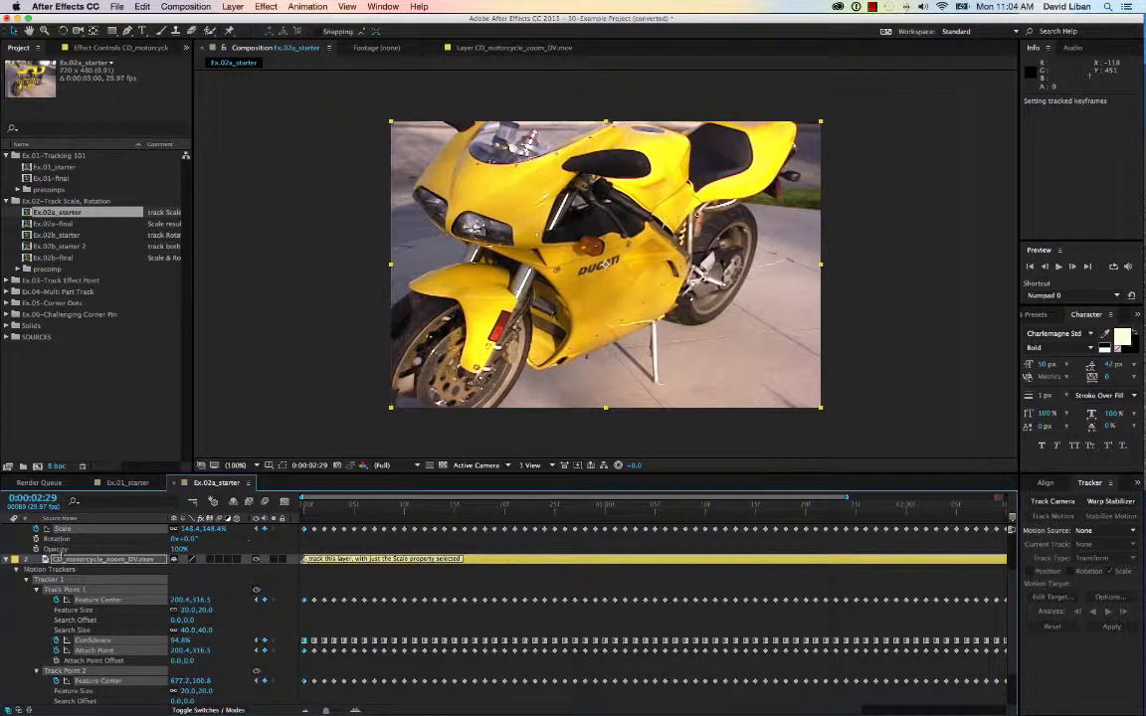
# Collapse the CD_motorcycle_zoom_DV.mov layer's tracking properties and preview the composition with the applied scale track
pyautogui.click(4, 563)
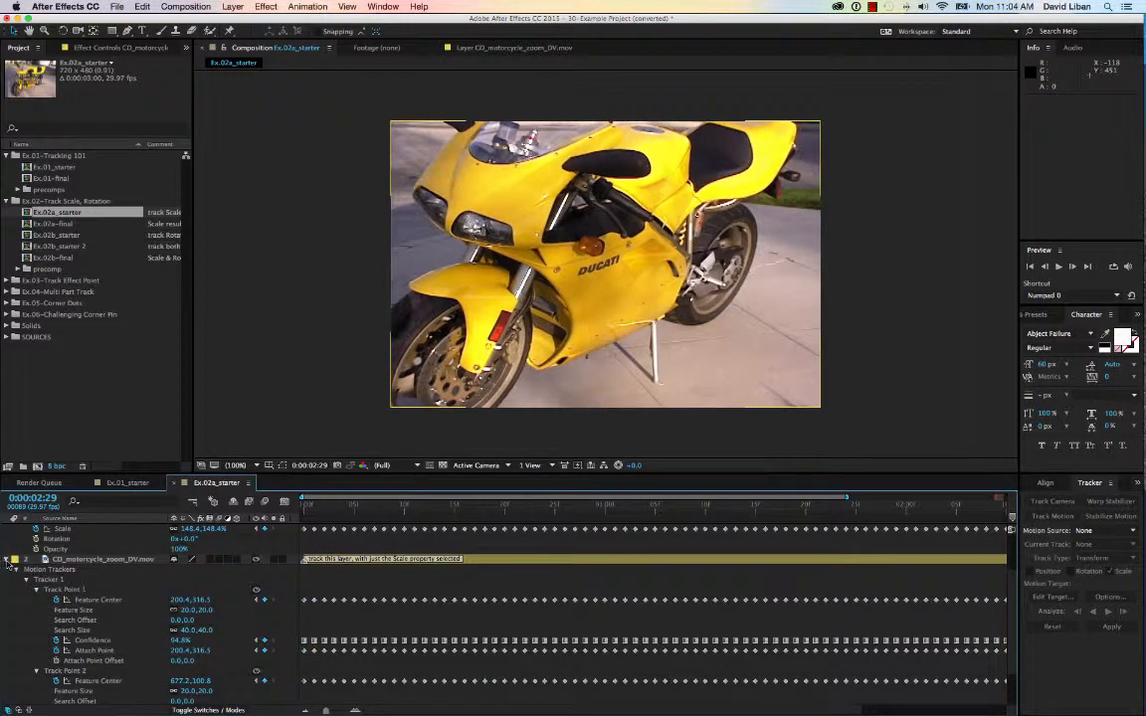
pyautogui.click(7, 560)
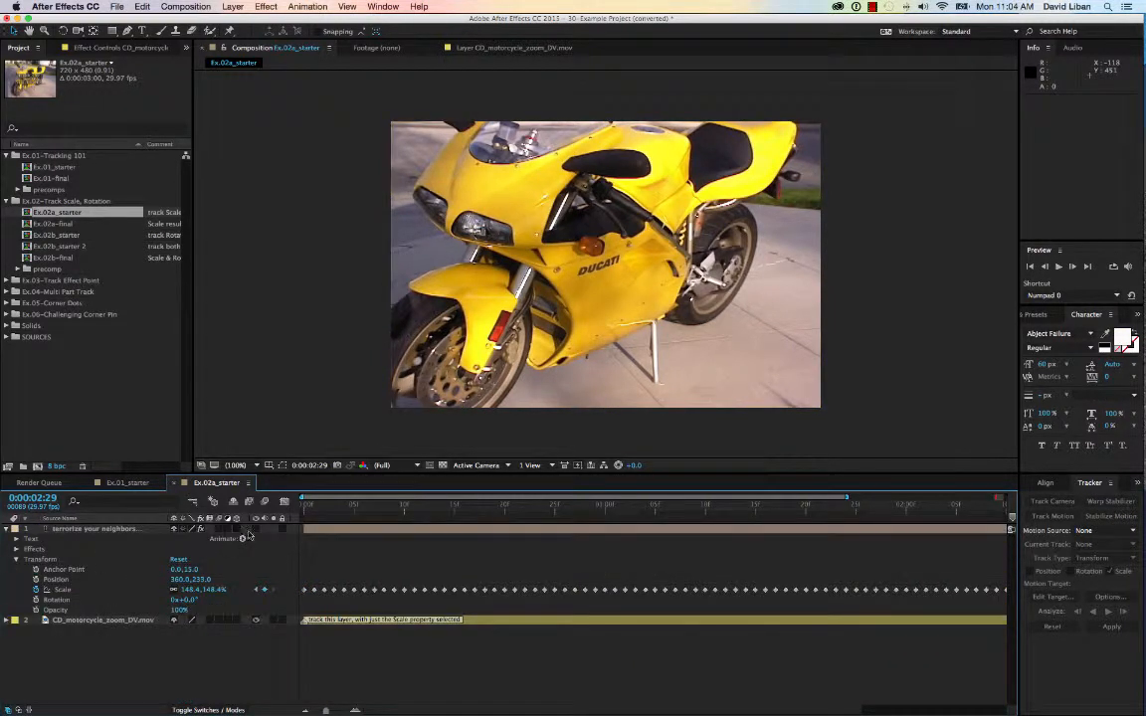
pyautogui.press('space')
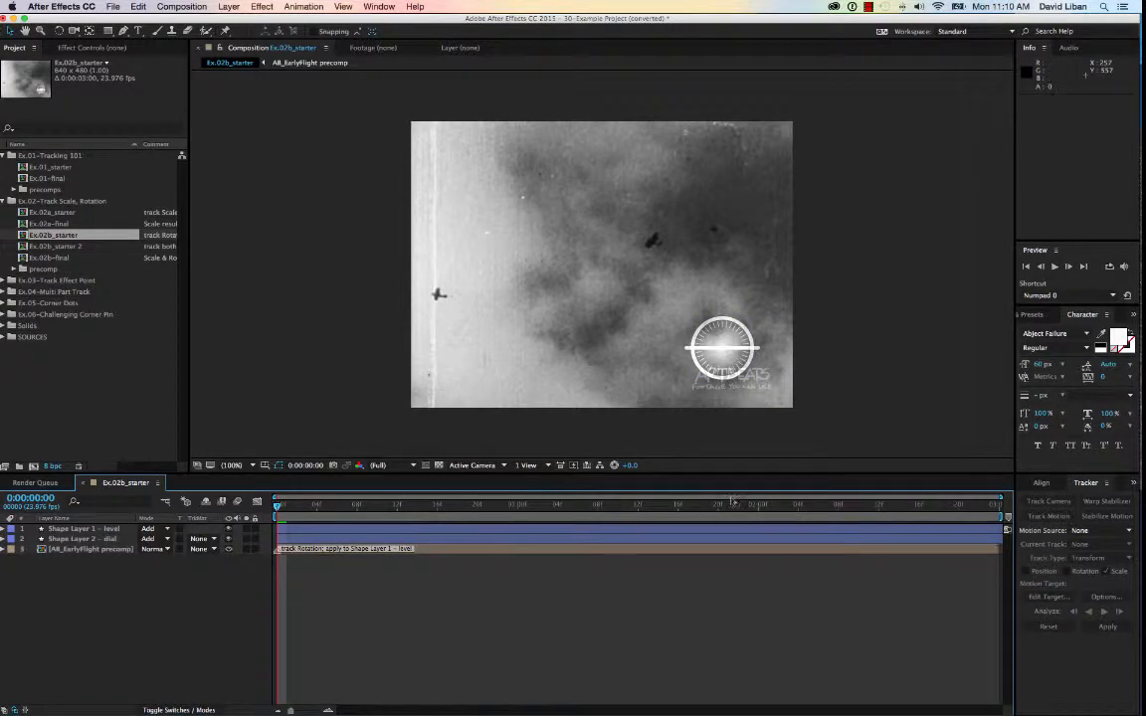
# Set up a rotation-only motion track on the AB_EarlyFlight precomp layer, placing Track Point 1 and Track Point 2 on the two airplanes
pyautogui.click(435, 554)
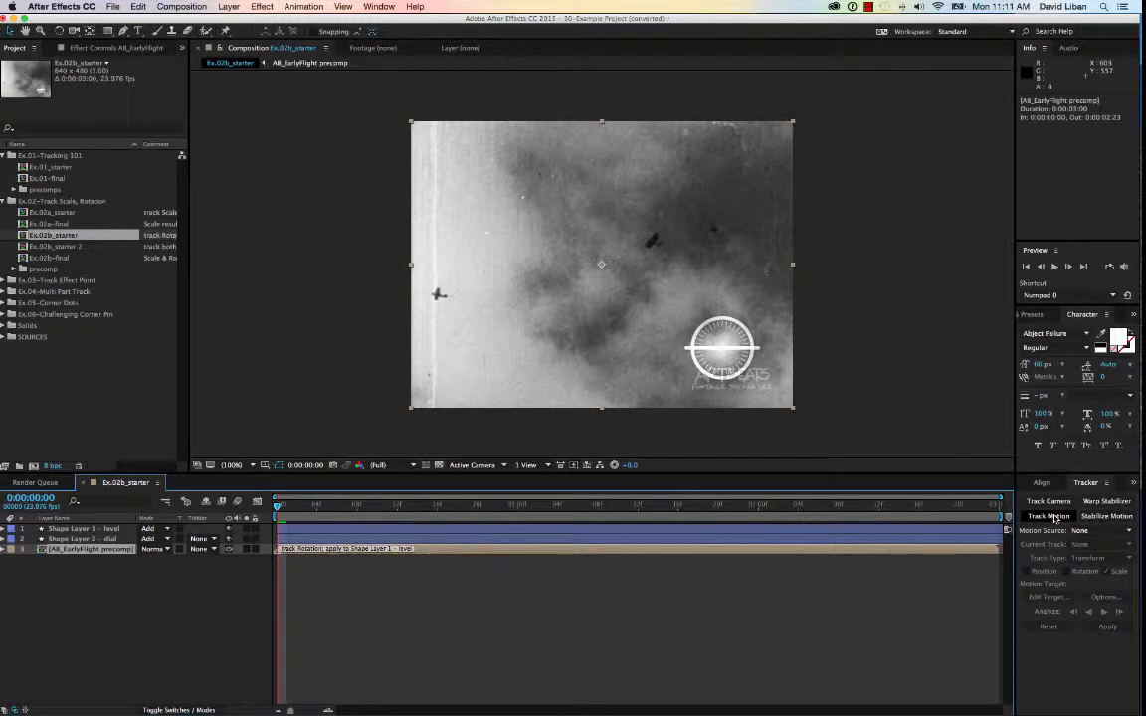
pyautogui.click(1055, 517)
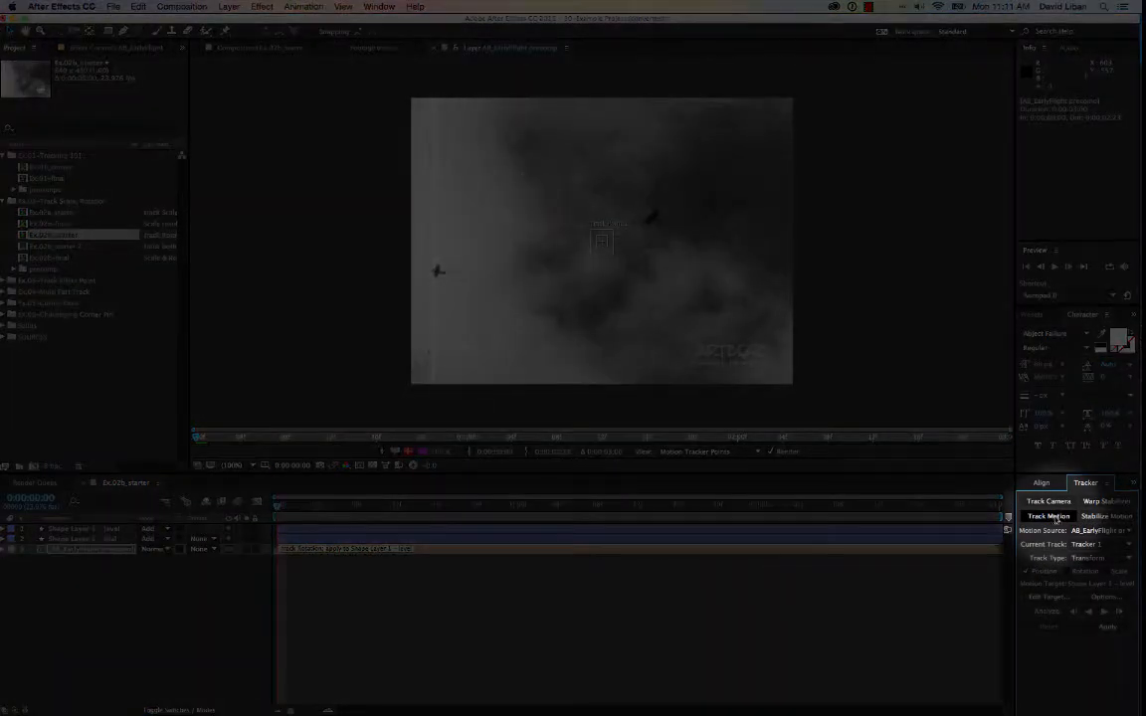
pyautogui.click(1067, 572)
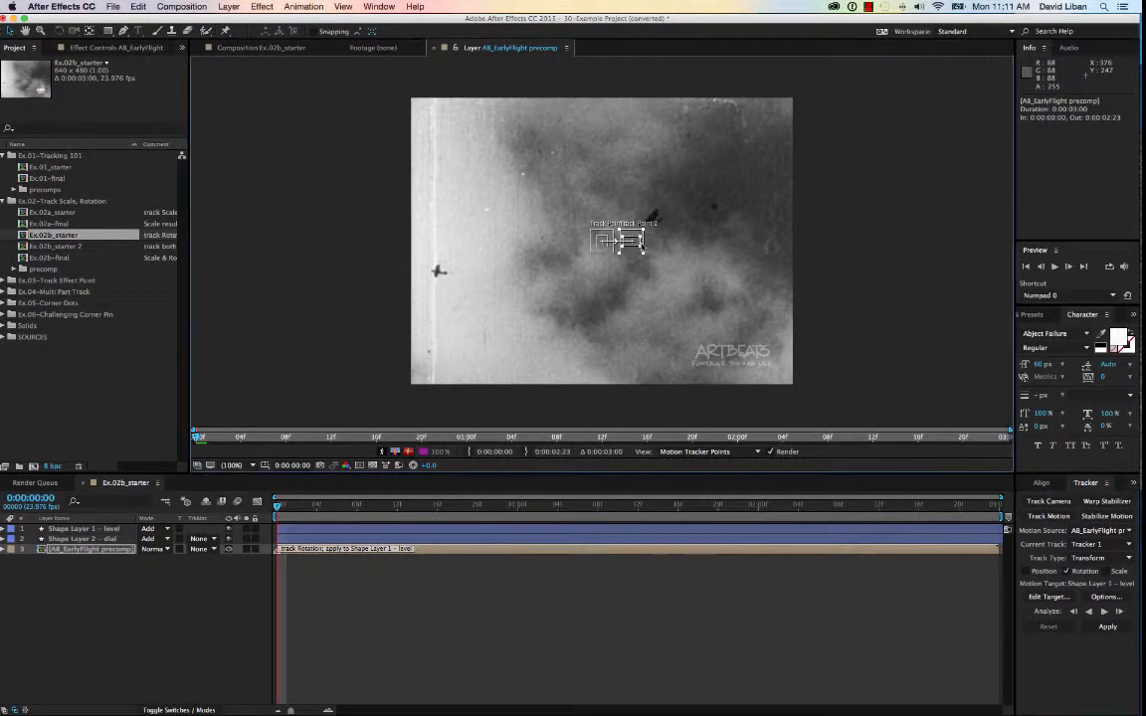
pyautogui.moveTo(638, 248); pyautogui.dragTo(438, 271)
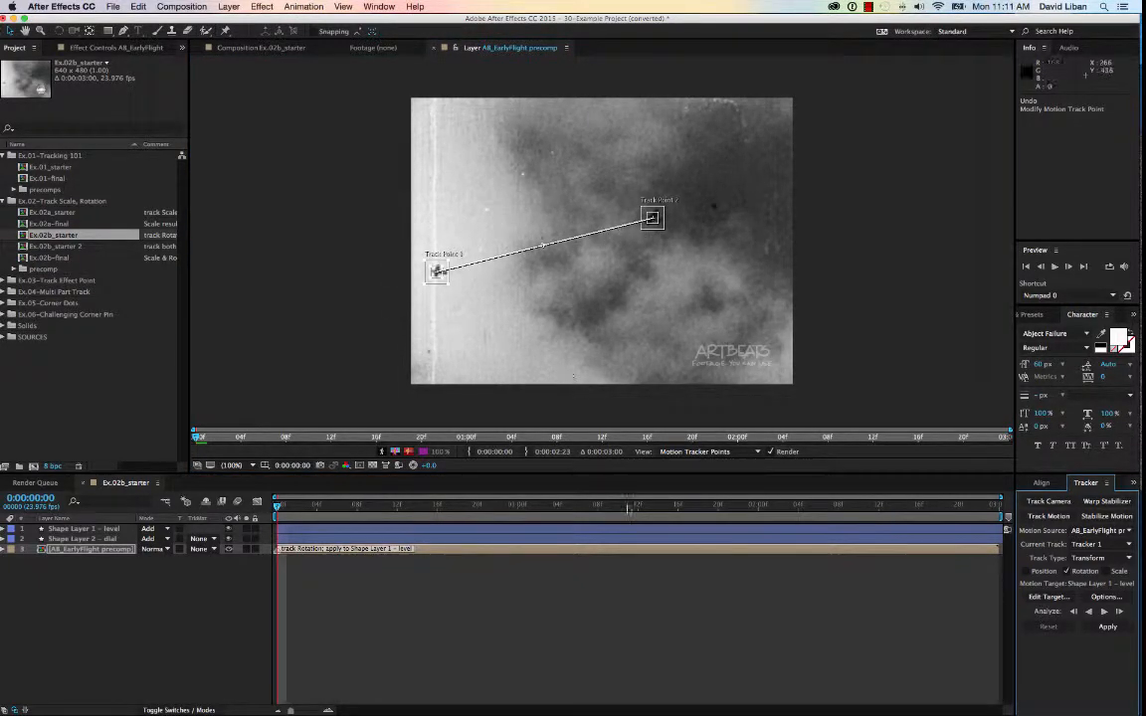
# Set the airplane tracker to the Luminance channel and enable Adapt Feature On Every Frame in the motion tracker options
pyautogui.click(1105, 597)
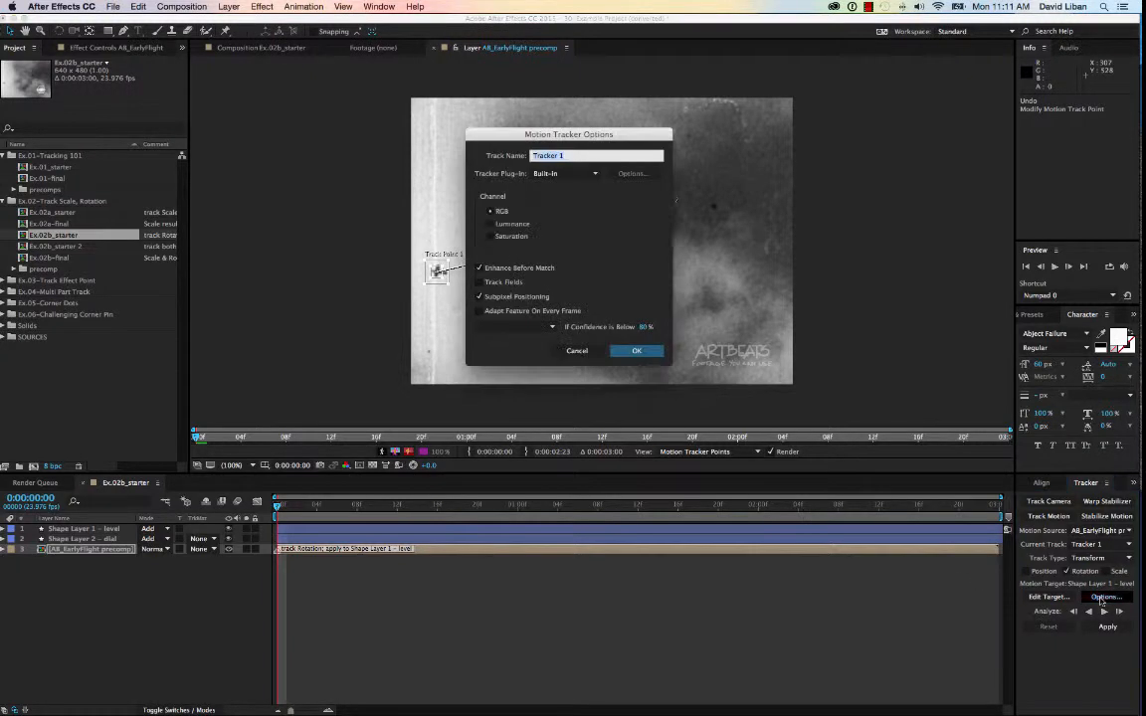
pyautogui.click(489, 224)
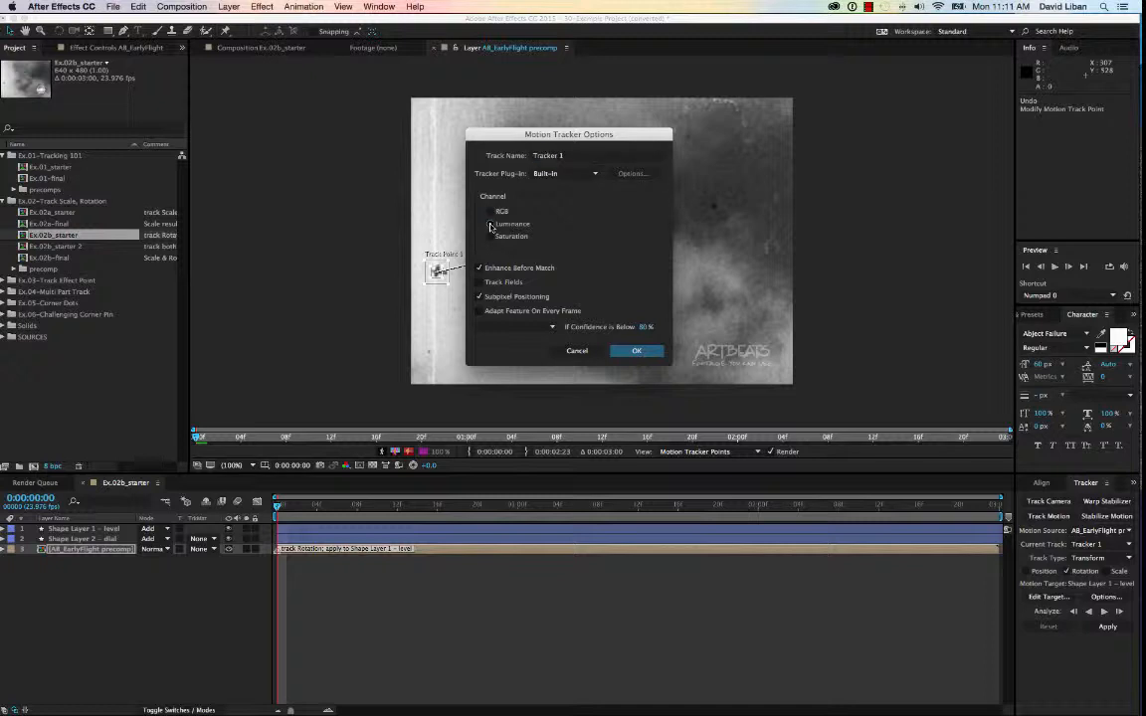
pyautogui.click(480, 313)
pyautogui.click(640, 353)
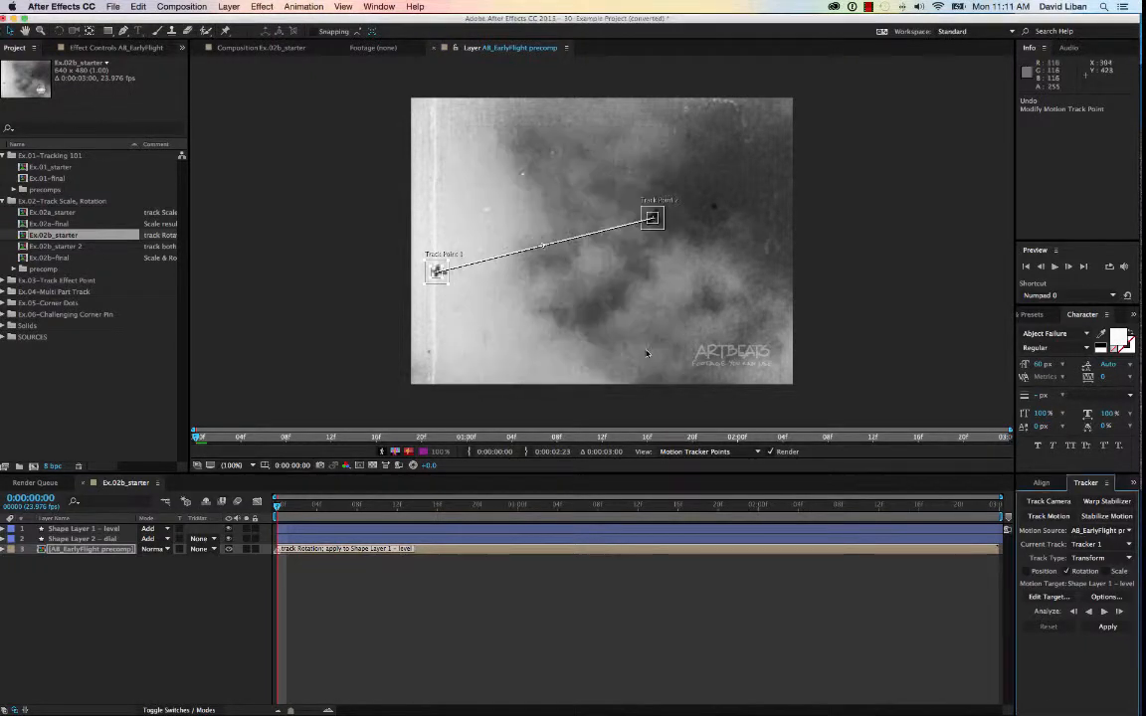
# Target Shape Layer 1 – level, analyze the airplane footage forward, and apply the rotation track to that layer
pyautogui.click(1047, 598)
pyautogui.click(898, 221)
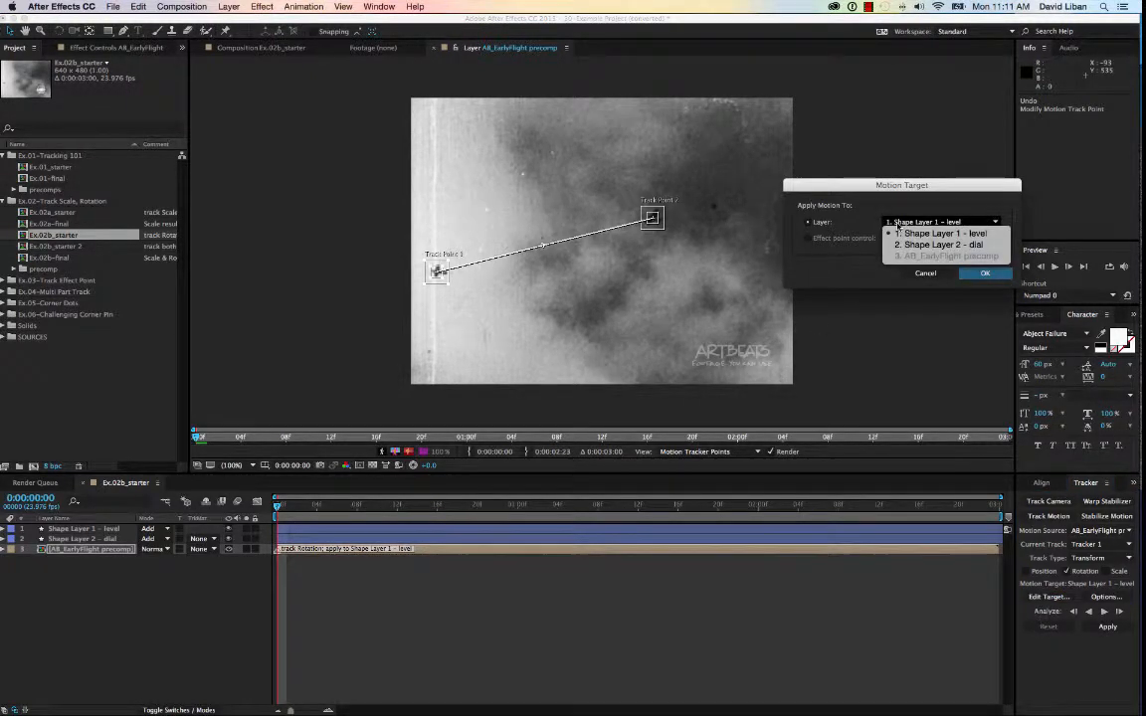
pyautogui.click(900, 232)
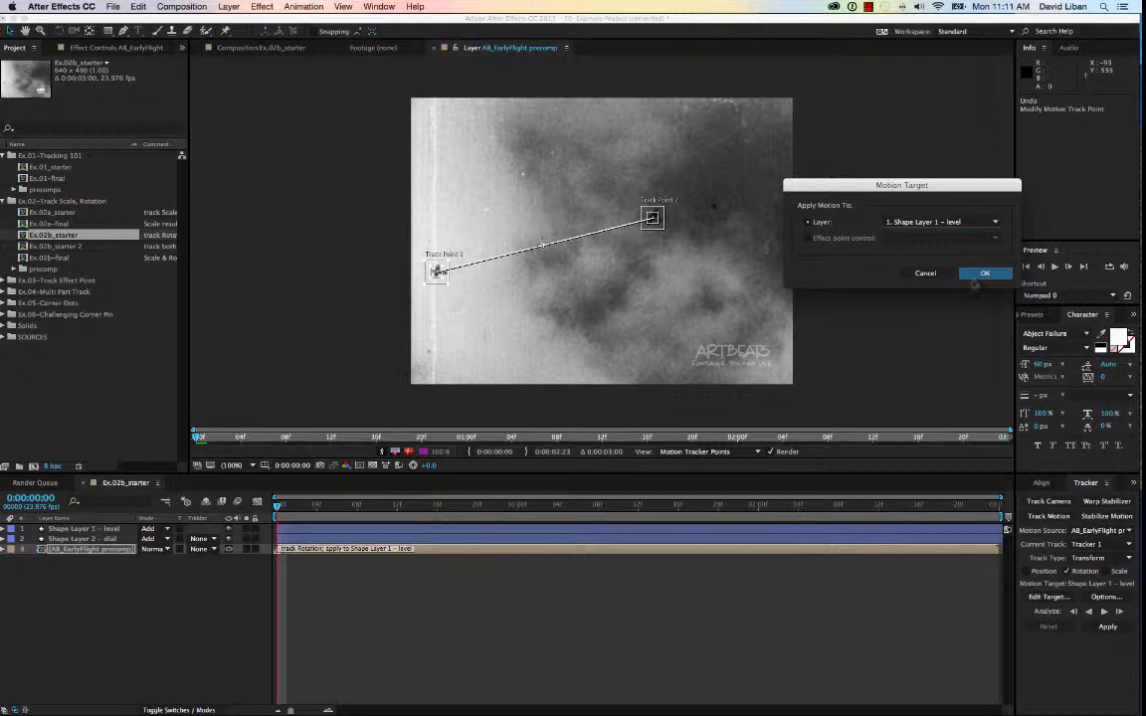
pyautogui.click(976, 276)
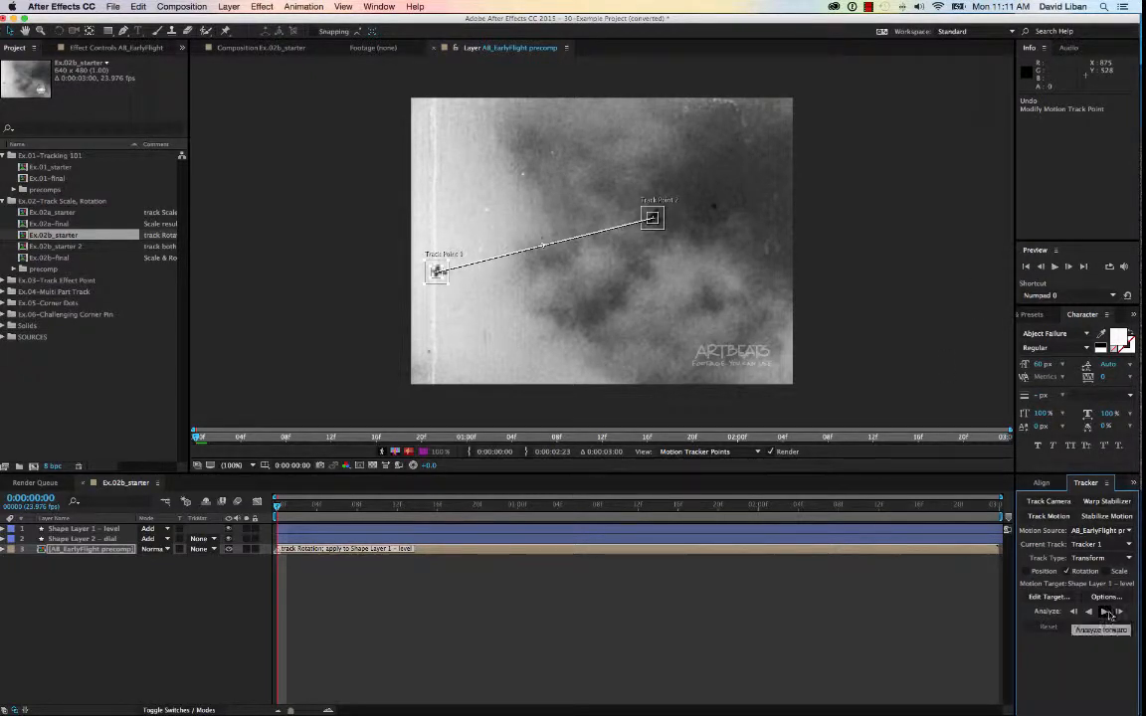
pyautogui.click(1106, 611)
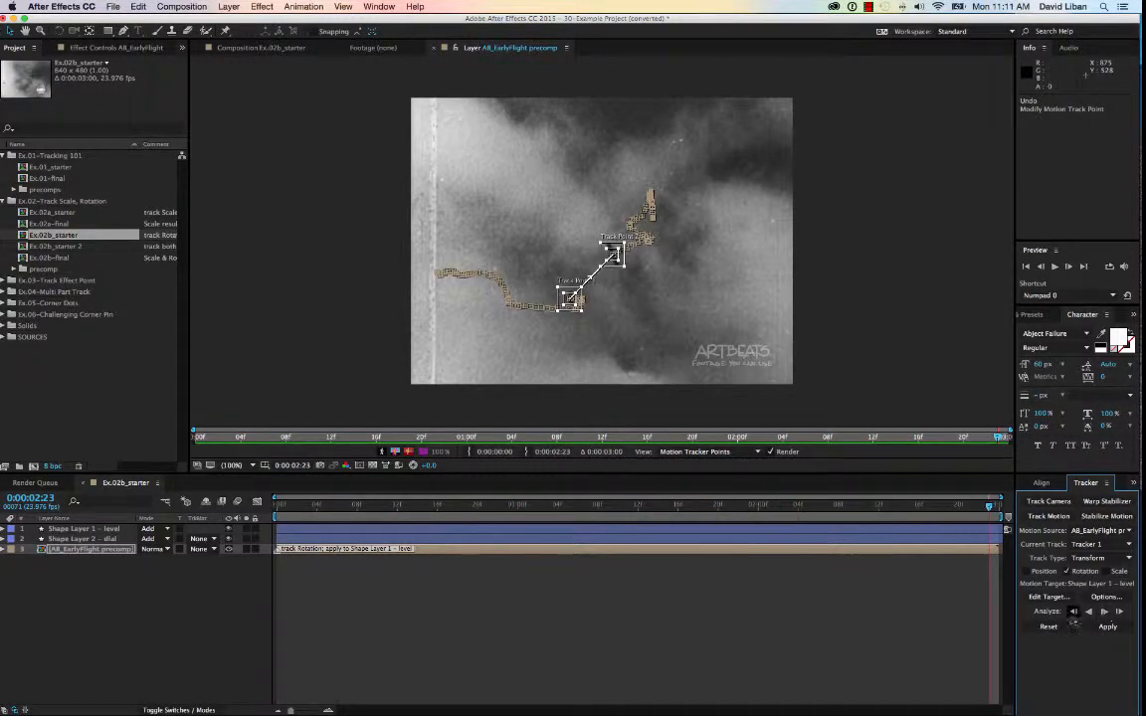
pyautogui.click(1107, 627)
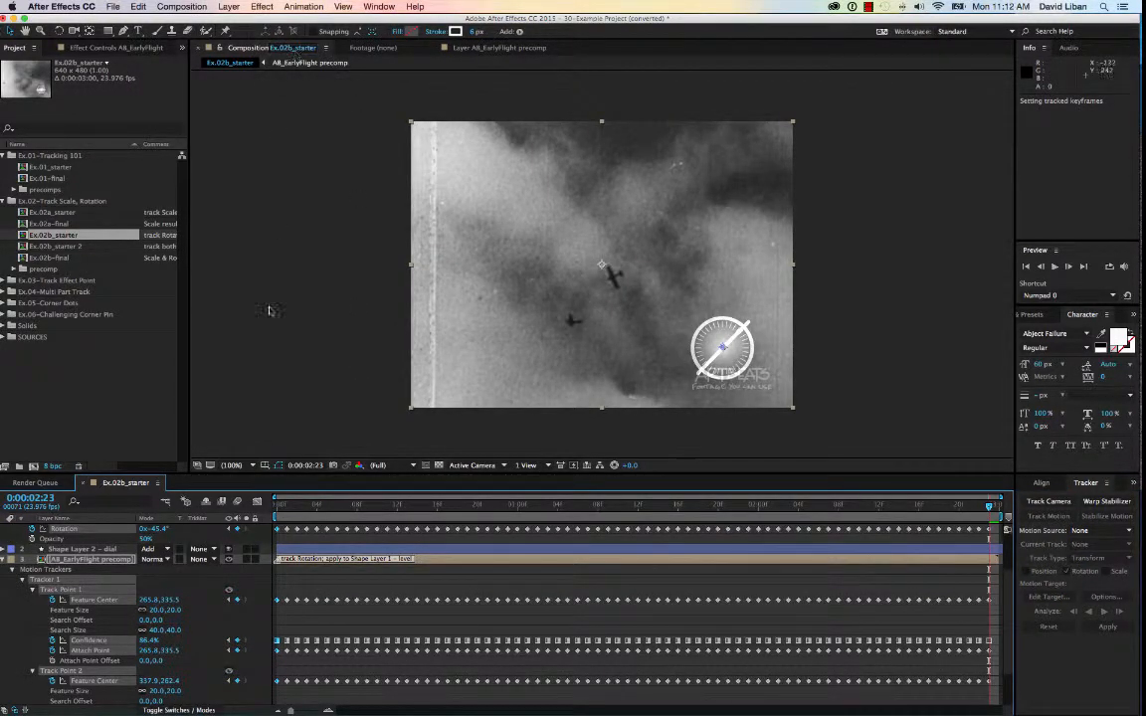
# Collapse the AB_EarlyFlight precomp layer's tracking properties and preview the composition from its first frame
pyautogui.click(278, 350)
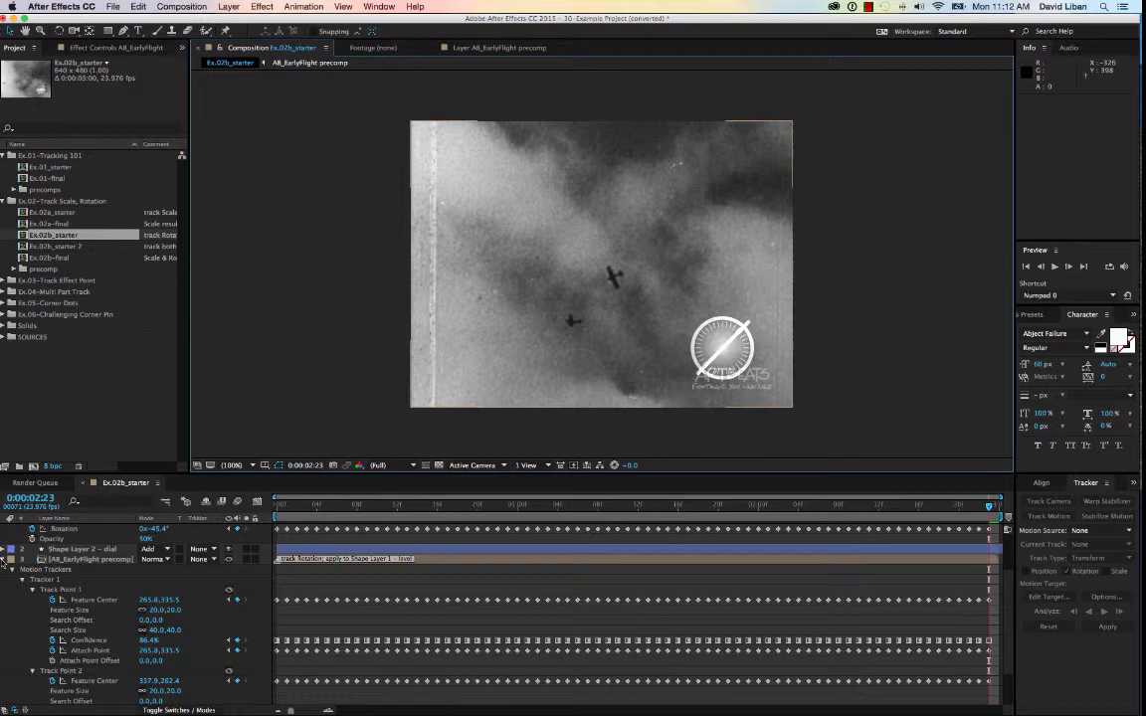
pyautogui.click(3, 560)
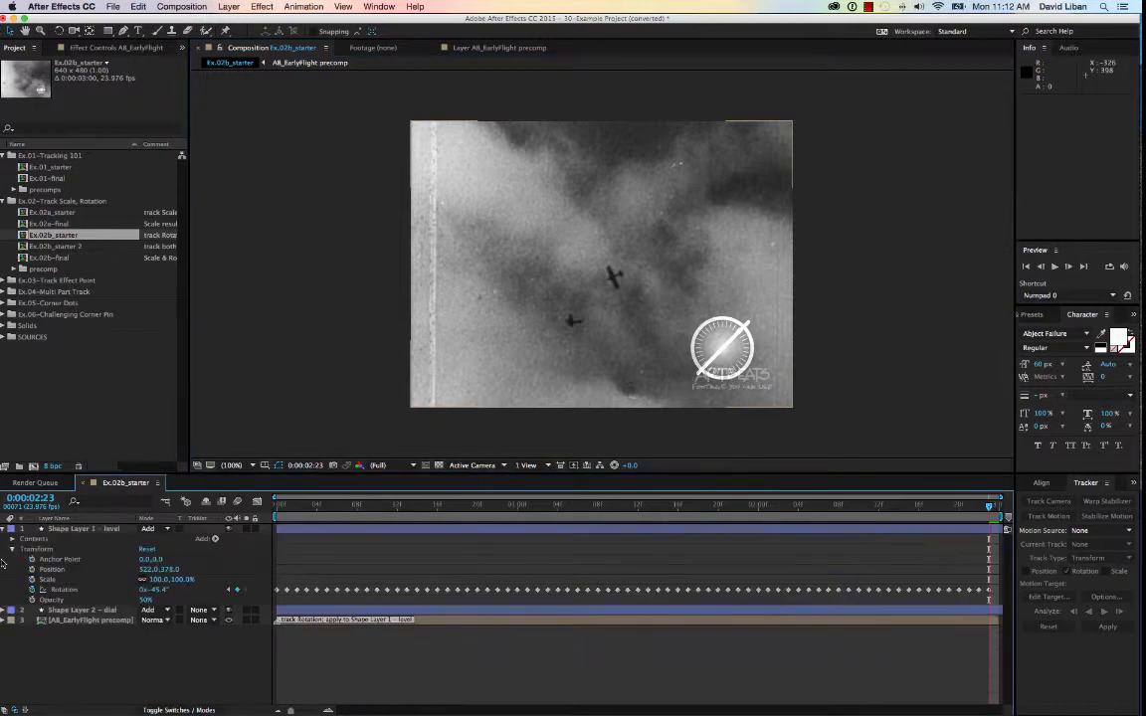
pyautogui.press('Home')
pyautogui.press('space')
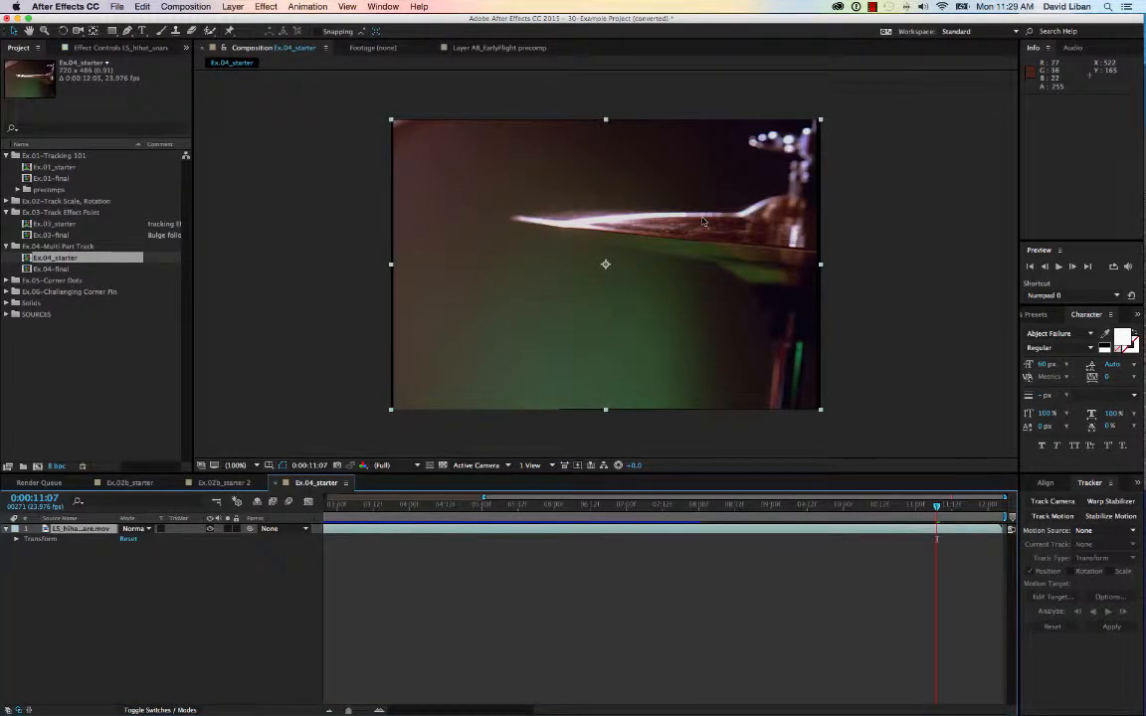
# Preview the drum footage in the Ex.04_starter composition and return to its first frame
pyautogui.press('space')
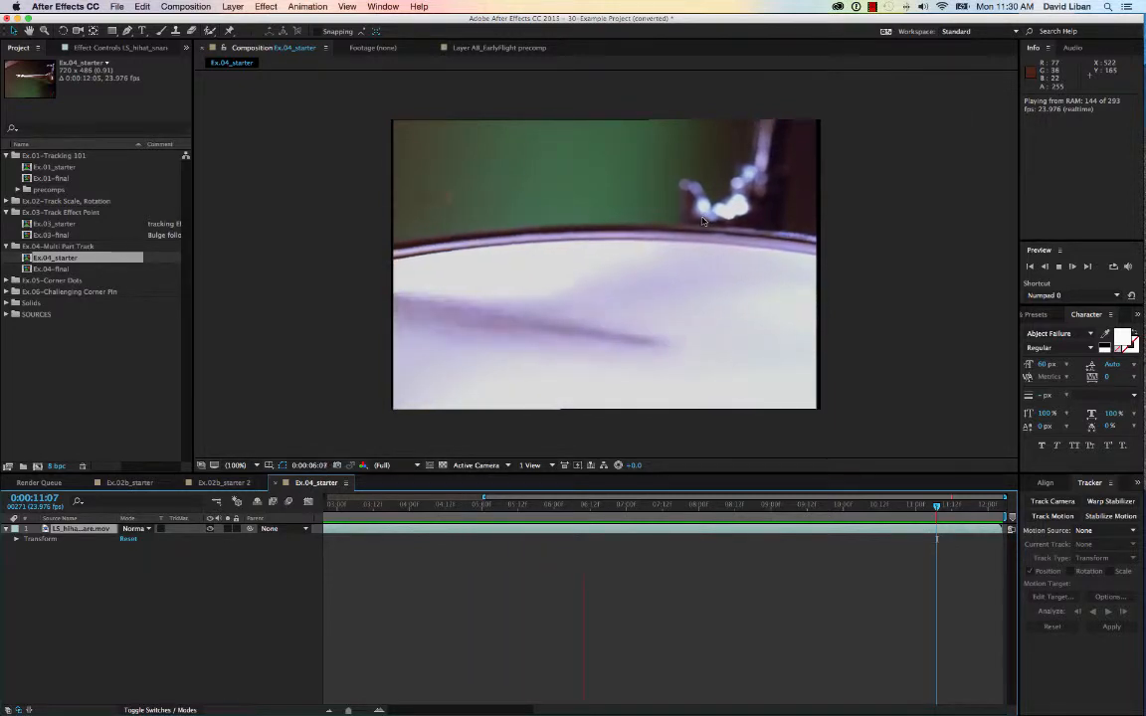
pyautogui.press('space')
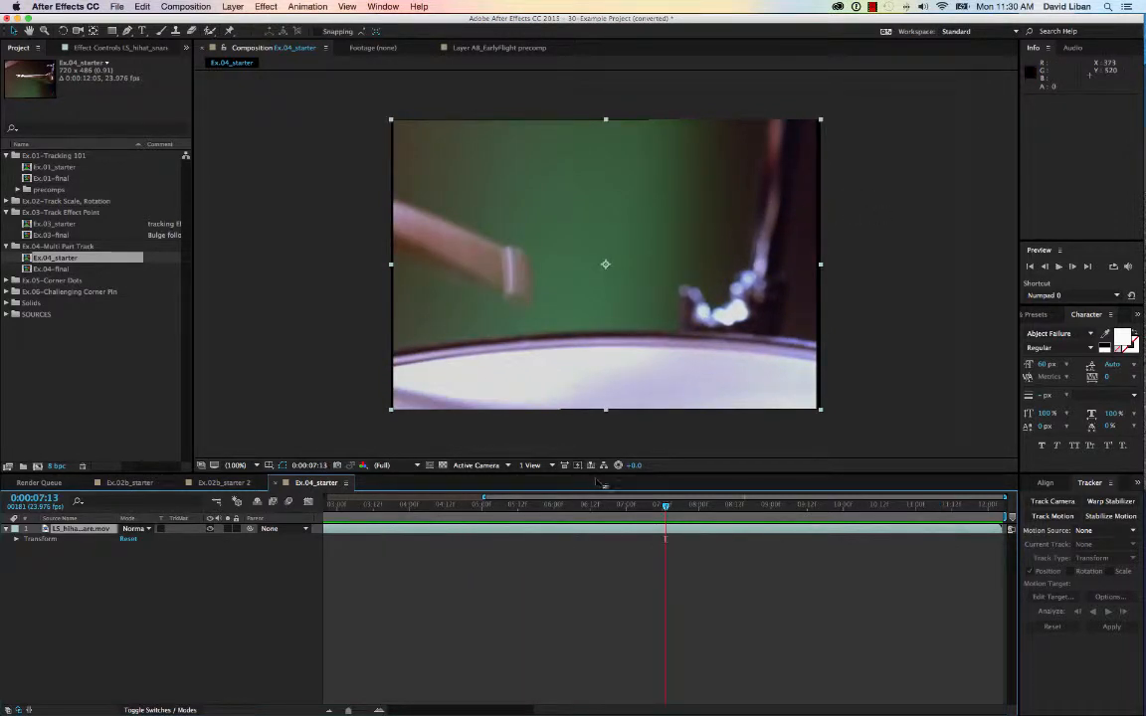
pyautogui.press('Home')
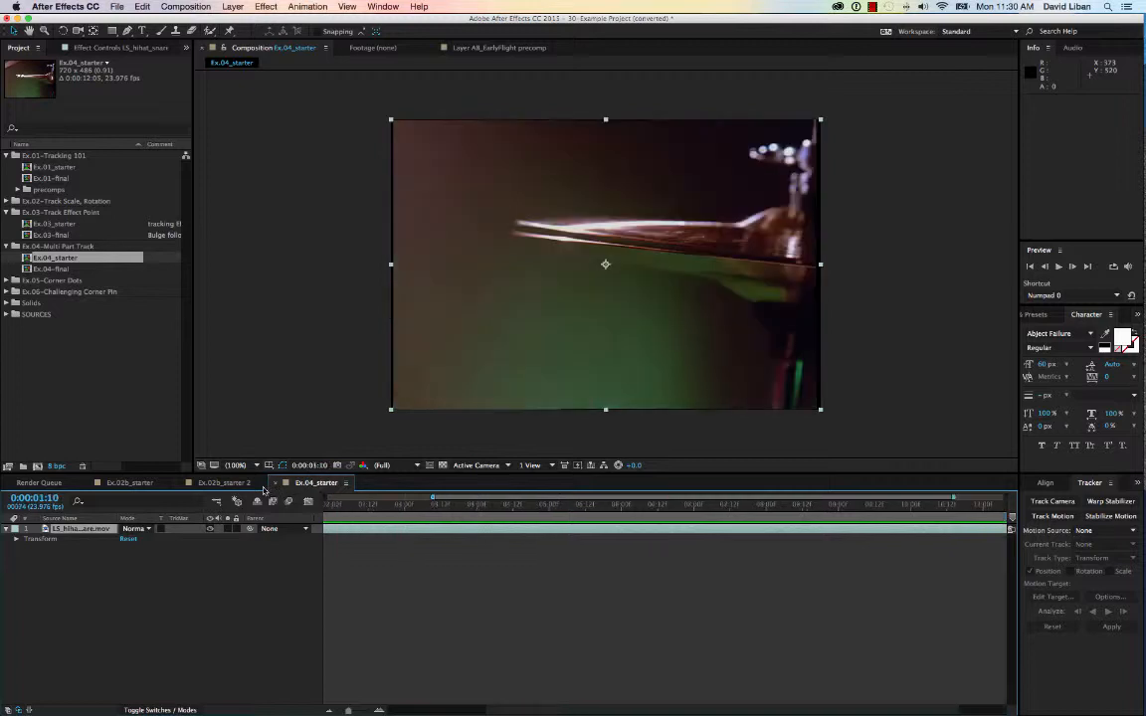
# Create a position motion track on the LS_hihat_snare.mov layer and add a null object to the composition
pyautogui.click(71, 532)
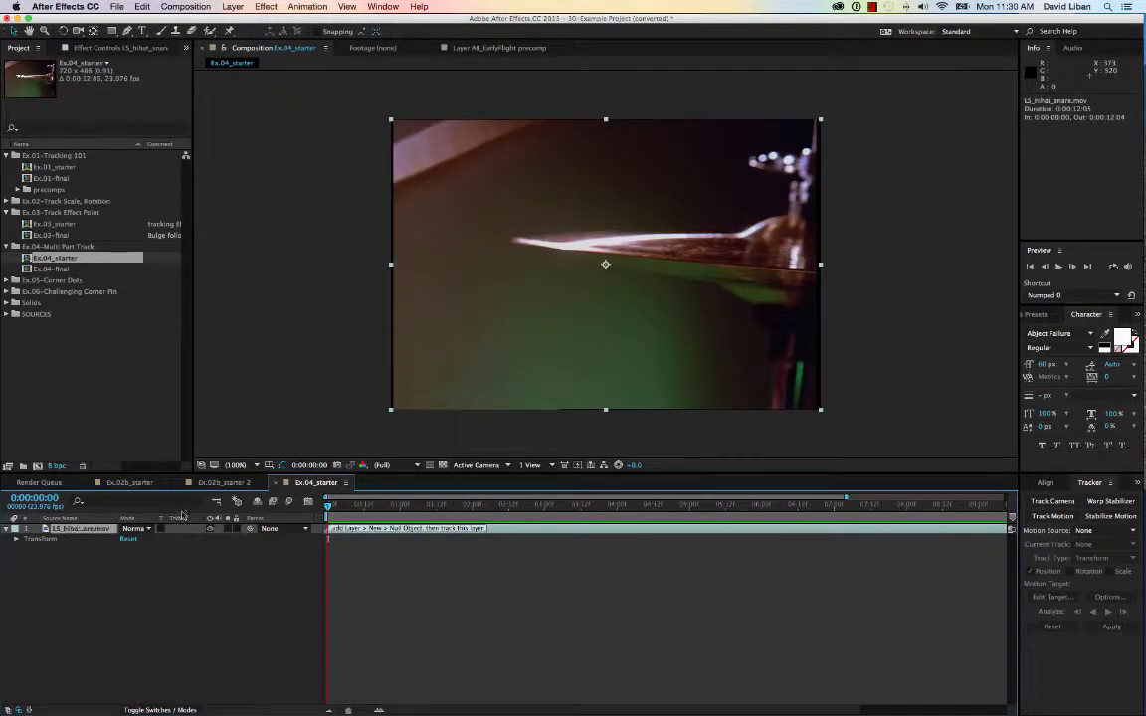
pyautogui.click(1059, 517)
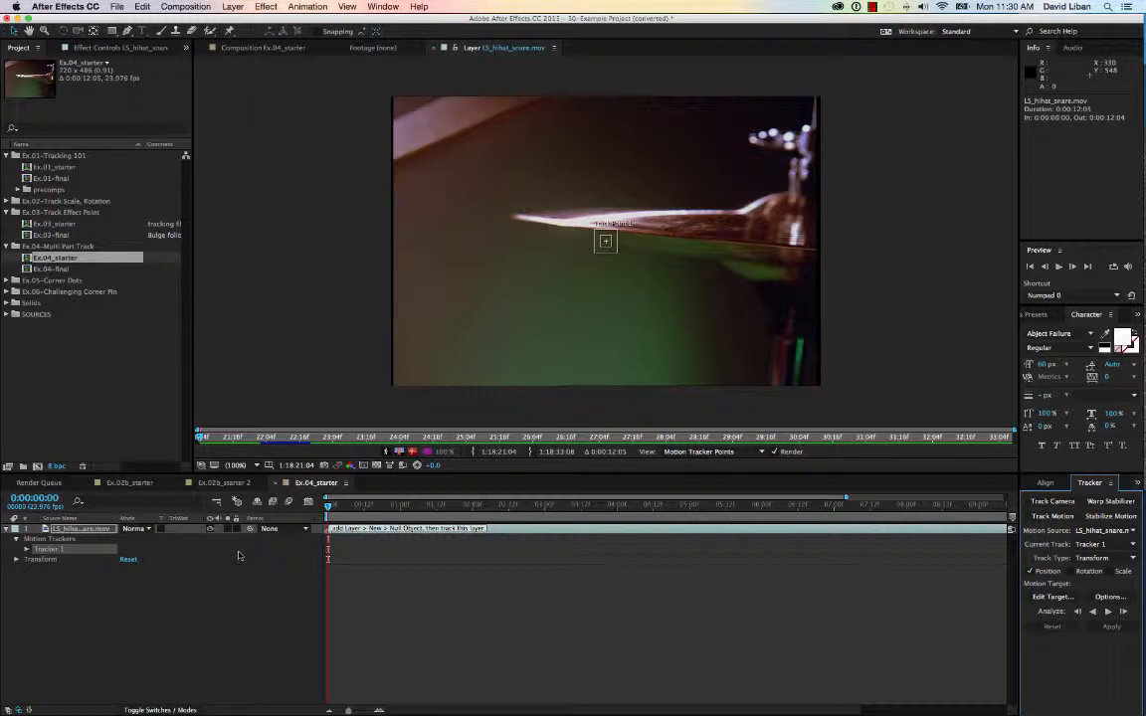
pyautogui.click(240, 5)
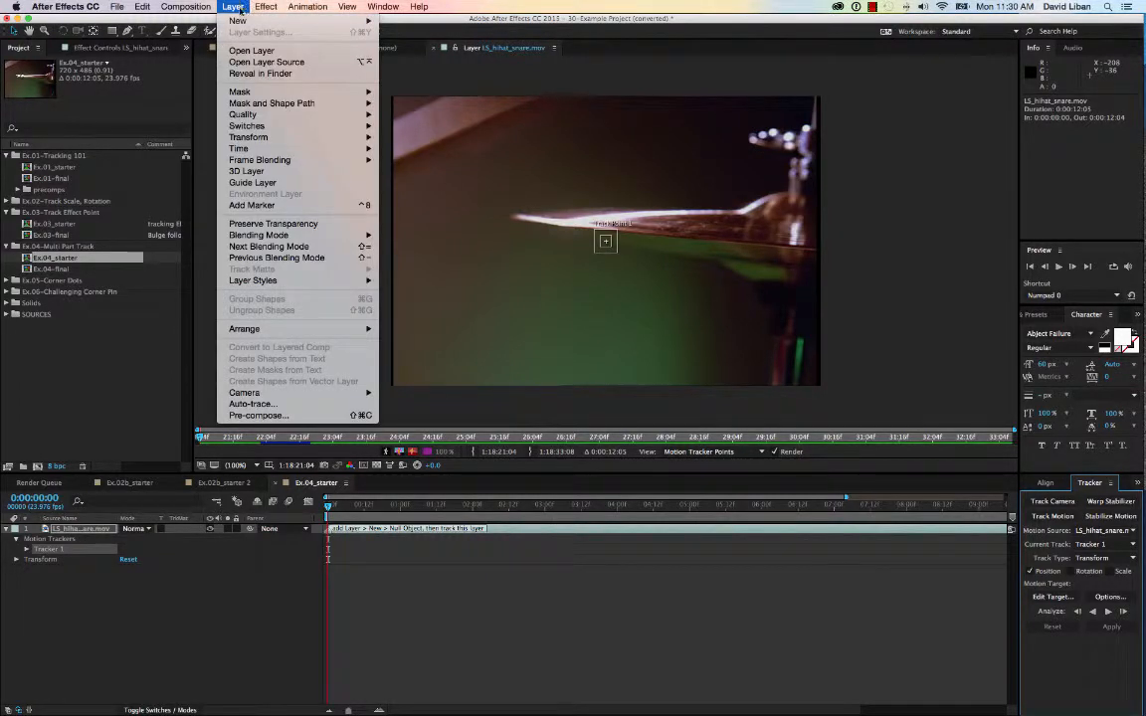
pyautogui.moveTo(240, 20)
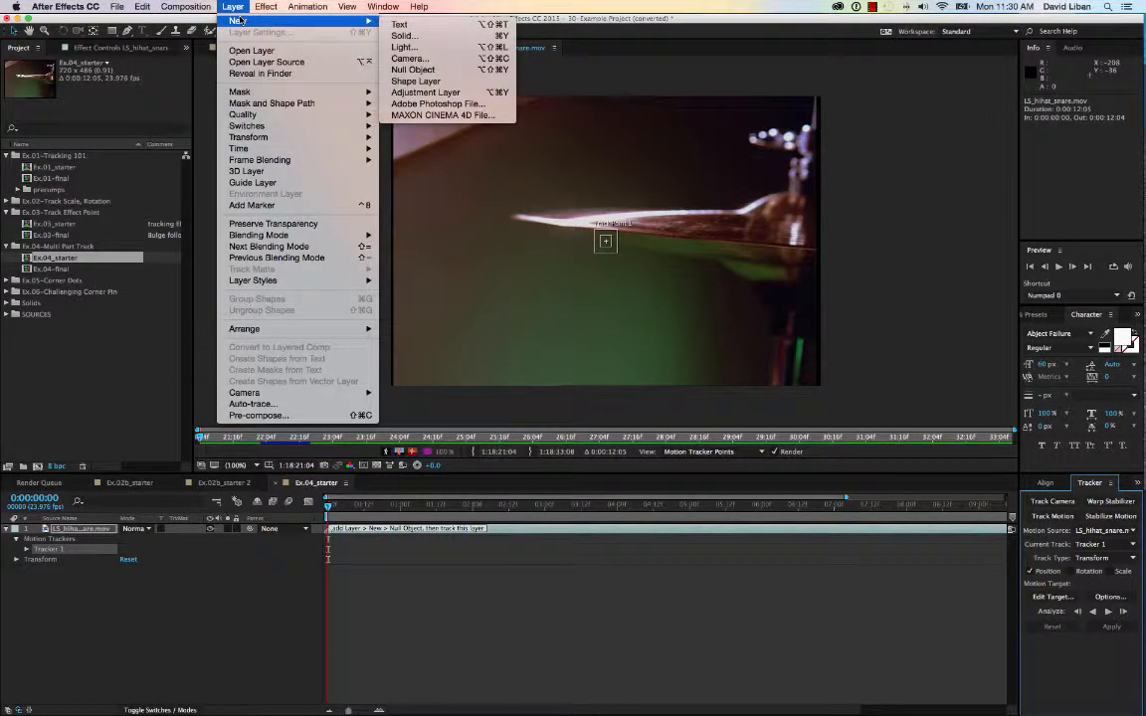
pyautogui.click(413, 69)
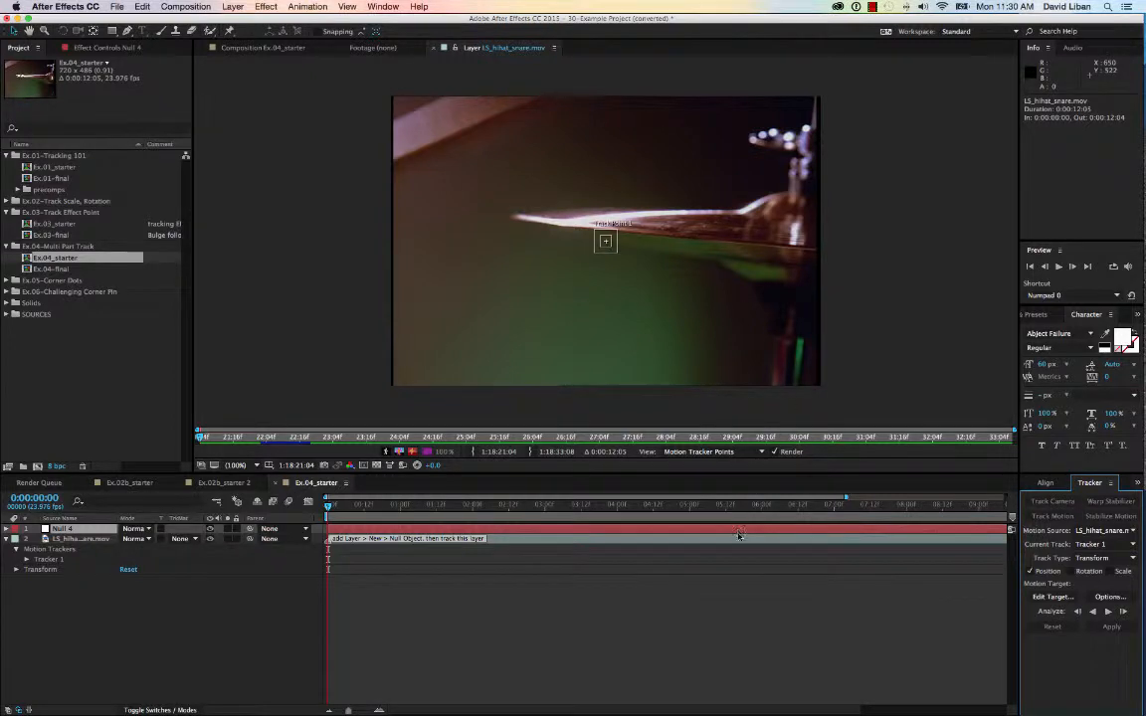
# Place Track Point 1 on the green highlight of the stand below the hi-hat cymbal, with a taller search region
pyautogui.click(739, 537)
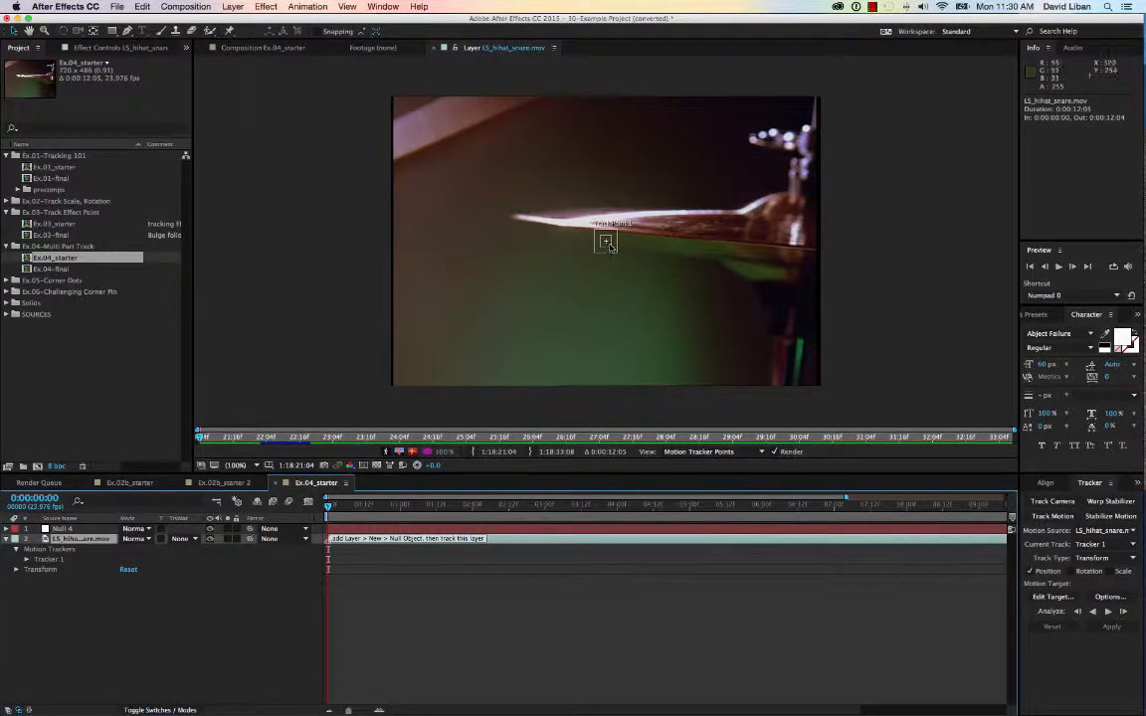
pyautogui.moveTo(608, 245); pyautogui.dragTo(611, 259)
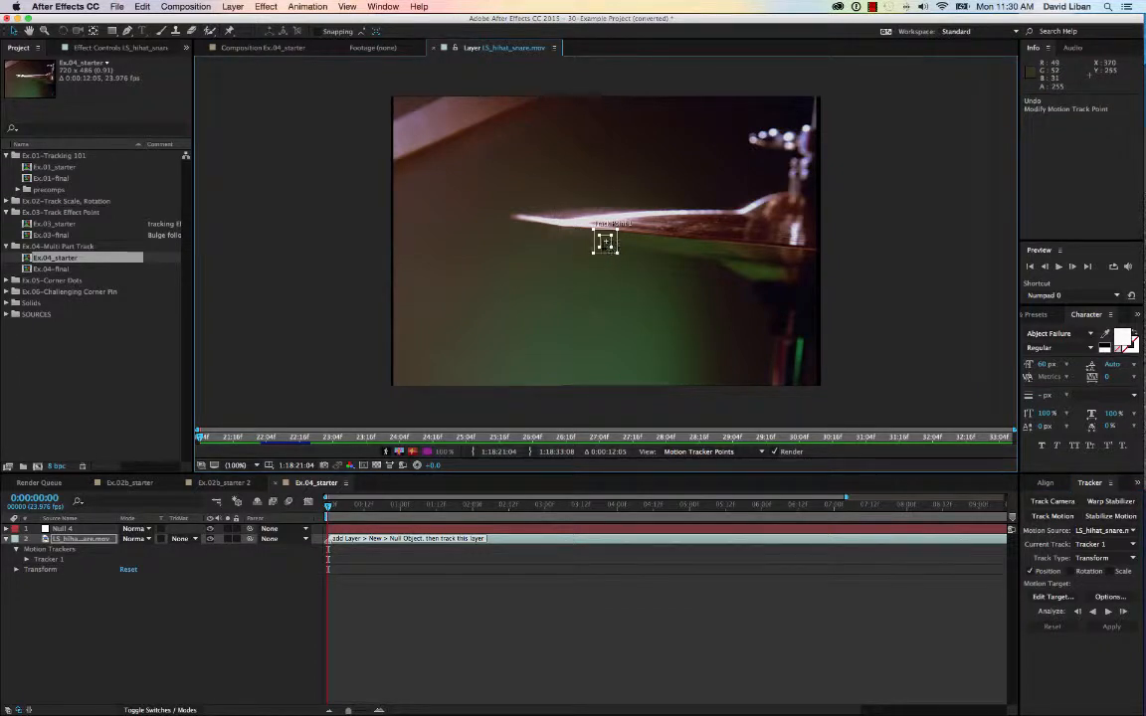
pyautogui.moveTo(612, 258); pyautogui.dragTo(802, 344)
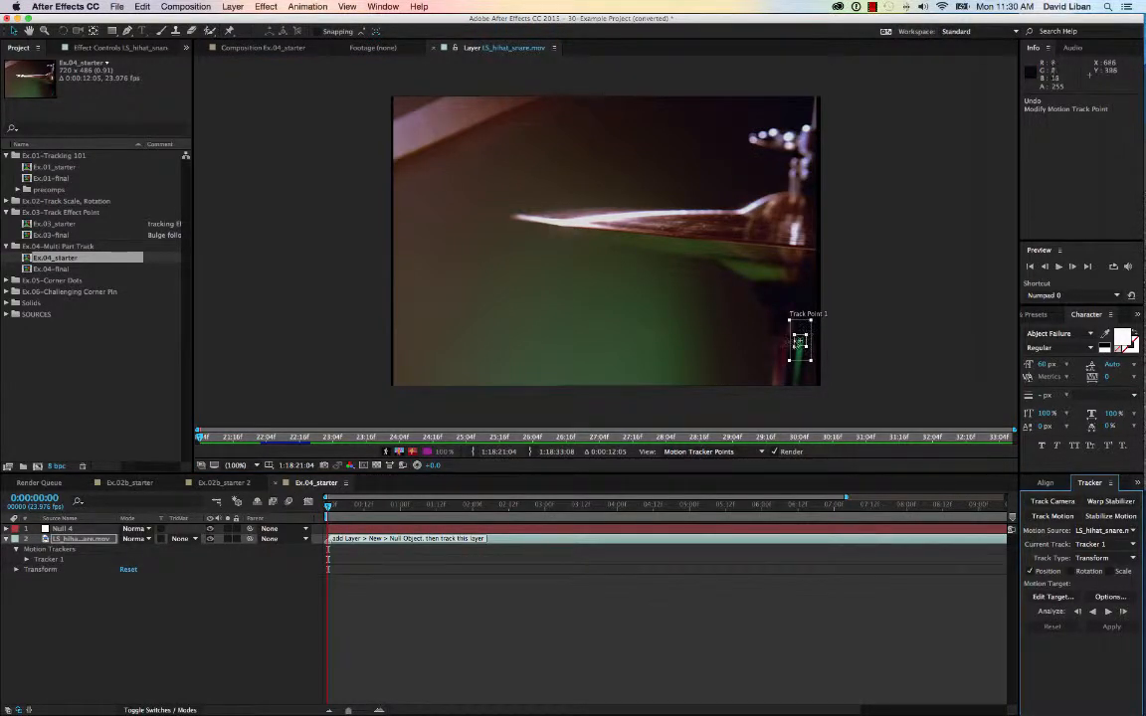
# Choose Stop Tracking as the low-confidence behavior in the motion tracker options, and analyze the hi-hat footage forward
pyautogui.click(1109, 596)
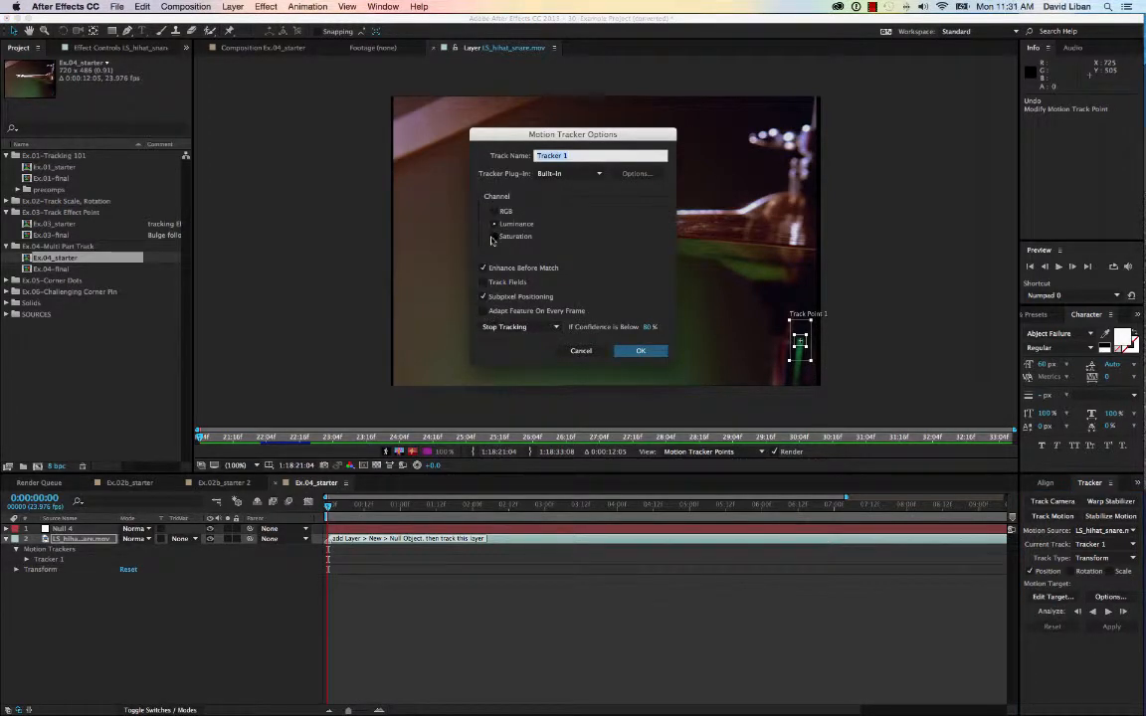
pyautogui.click(512, 327)
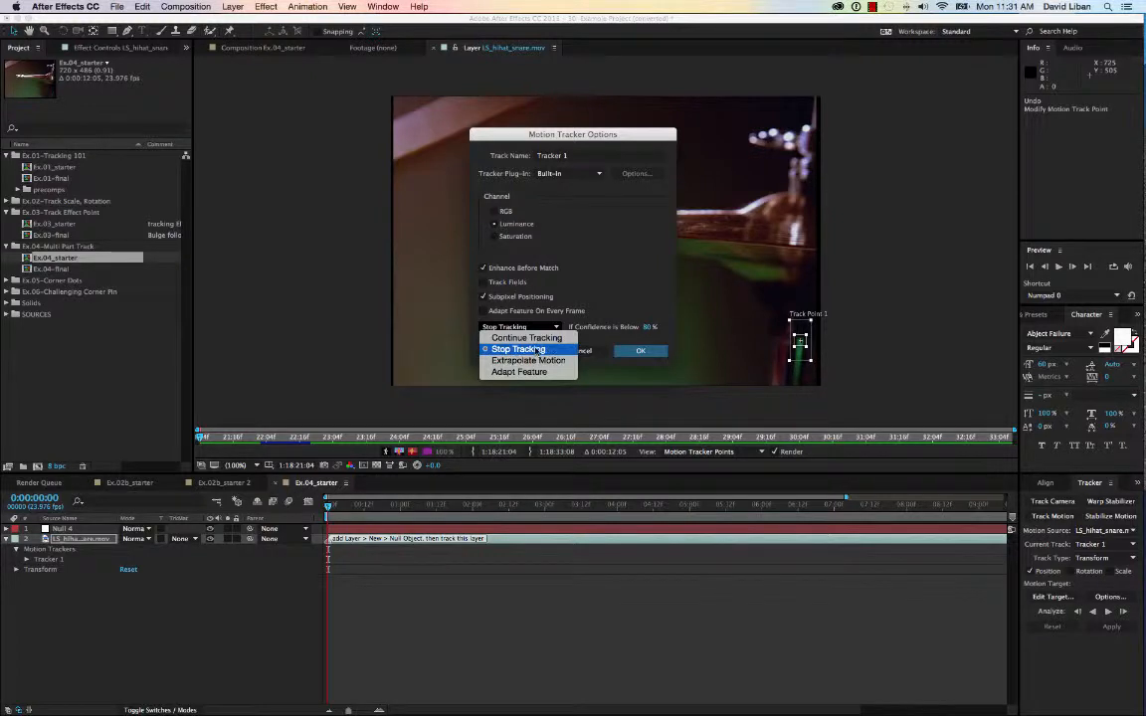
pyautogui.click(535, 349)
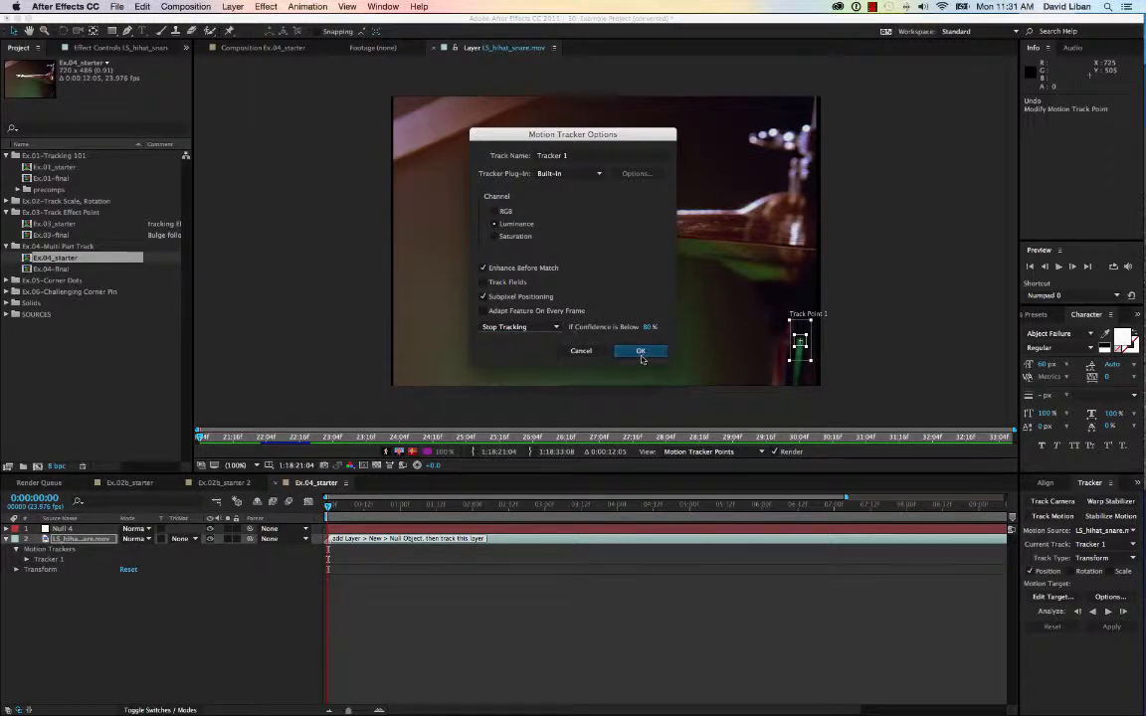
pyautogui.click(640, 352)
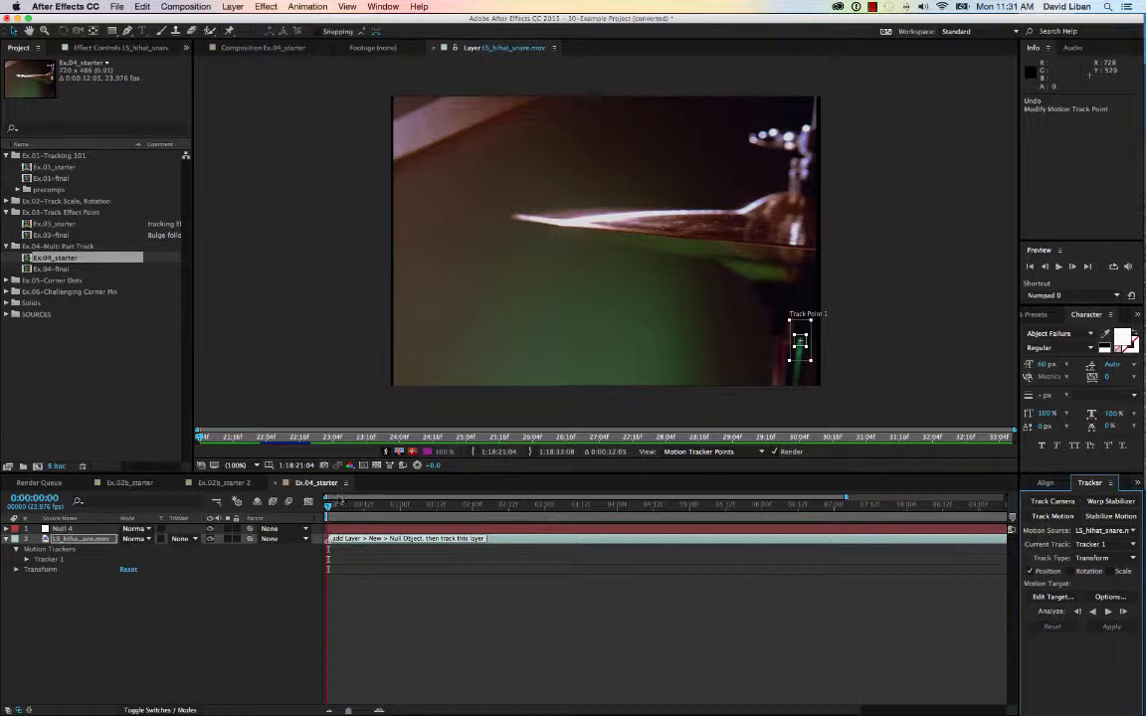
pyautogui.click(1108, 612)
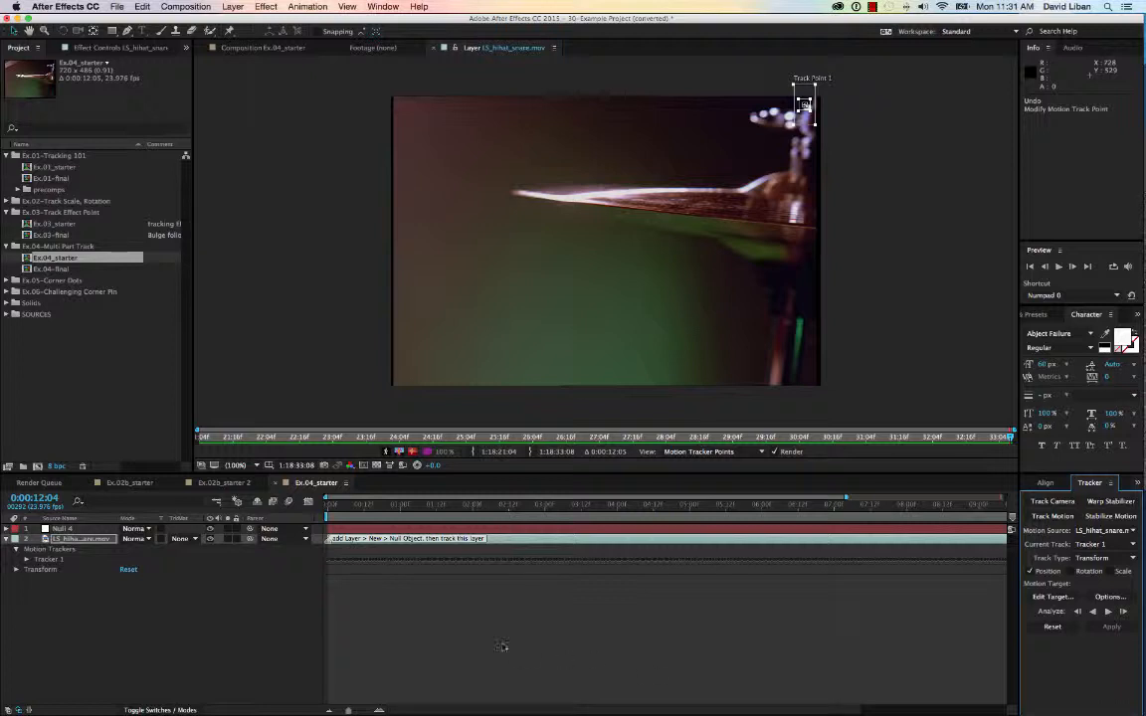
# Go to 0:00:03:18 and reposition Track Point 1 on the bright metal hardware near the frame's lower edge
pyautogui.moveTo(333, 509); pyautogui.dragTo(598, 518)
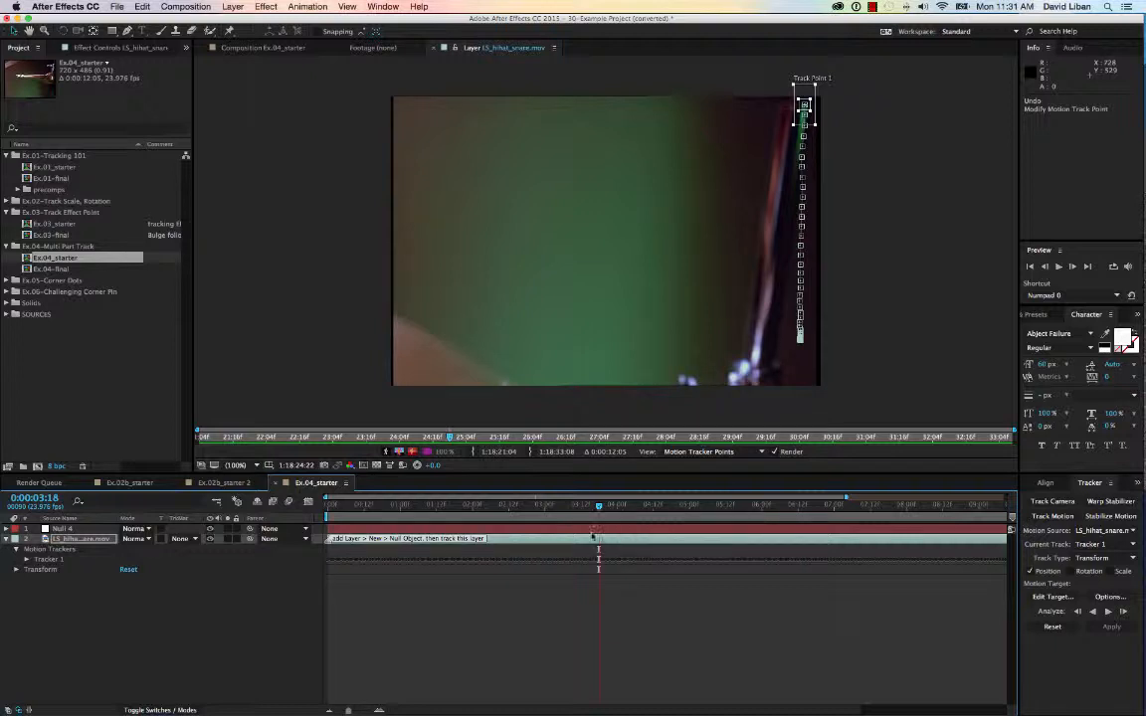
pyautogui.click(596, 545)
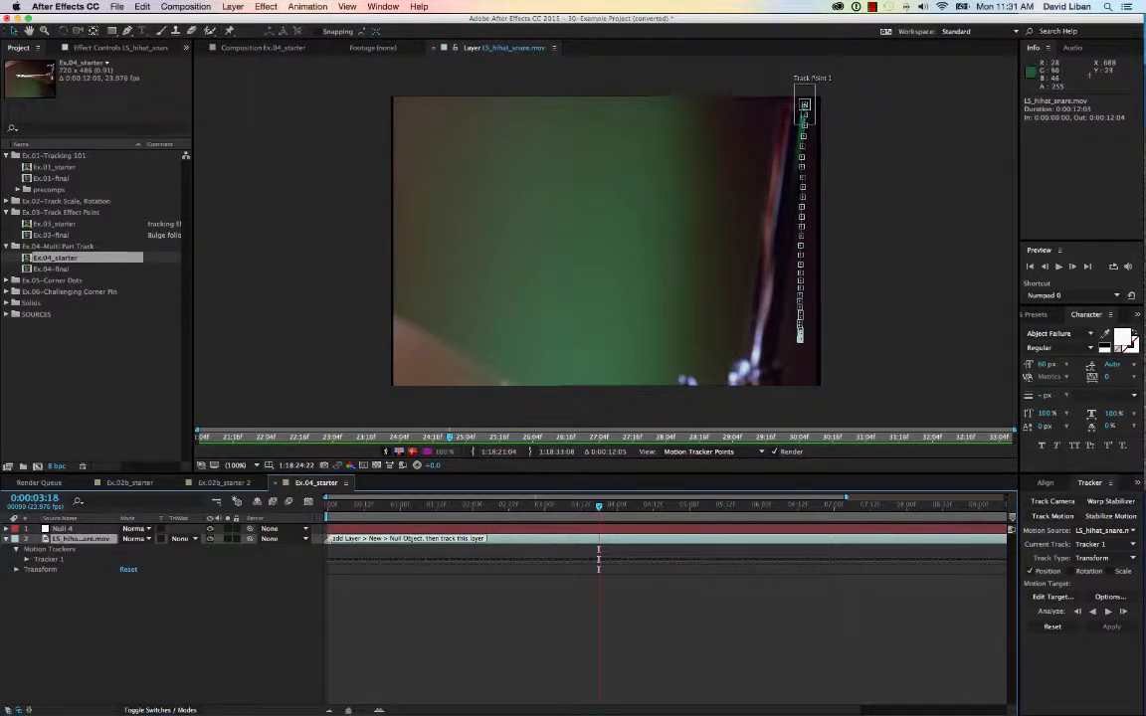
pyautogui.moveTo(804, 103); pyautogui.dragTo(742, 370)
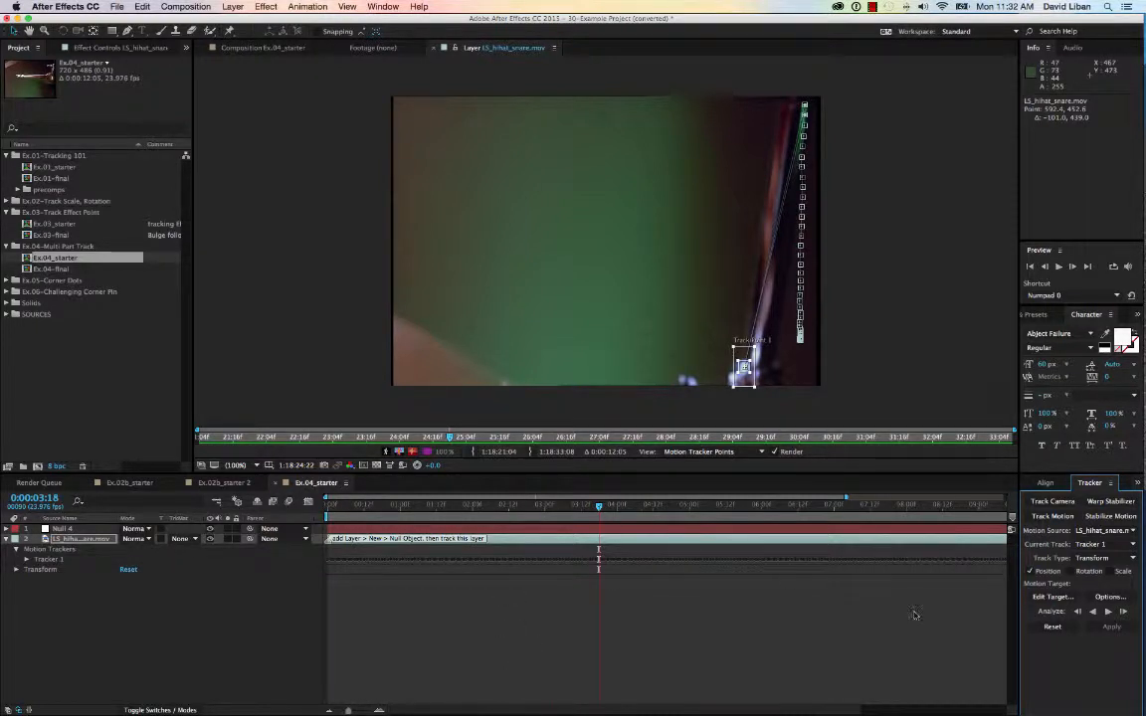
pyautogui.hscroll(3, 914, 615)
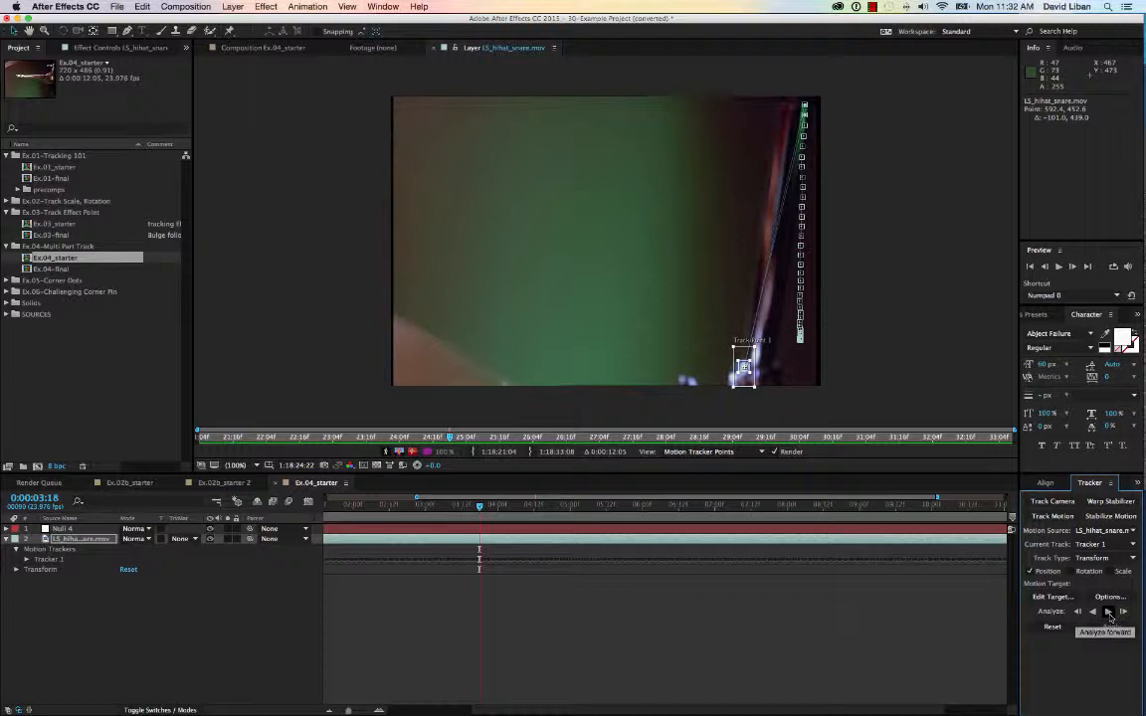
# Analyze the hi-hat footage forward from 0:00:03:18 through the snare section, stop the analysis, and go back to 0:00:08:07
pyautogui.click(1109, 614)
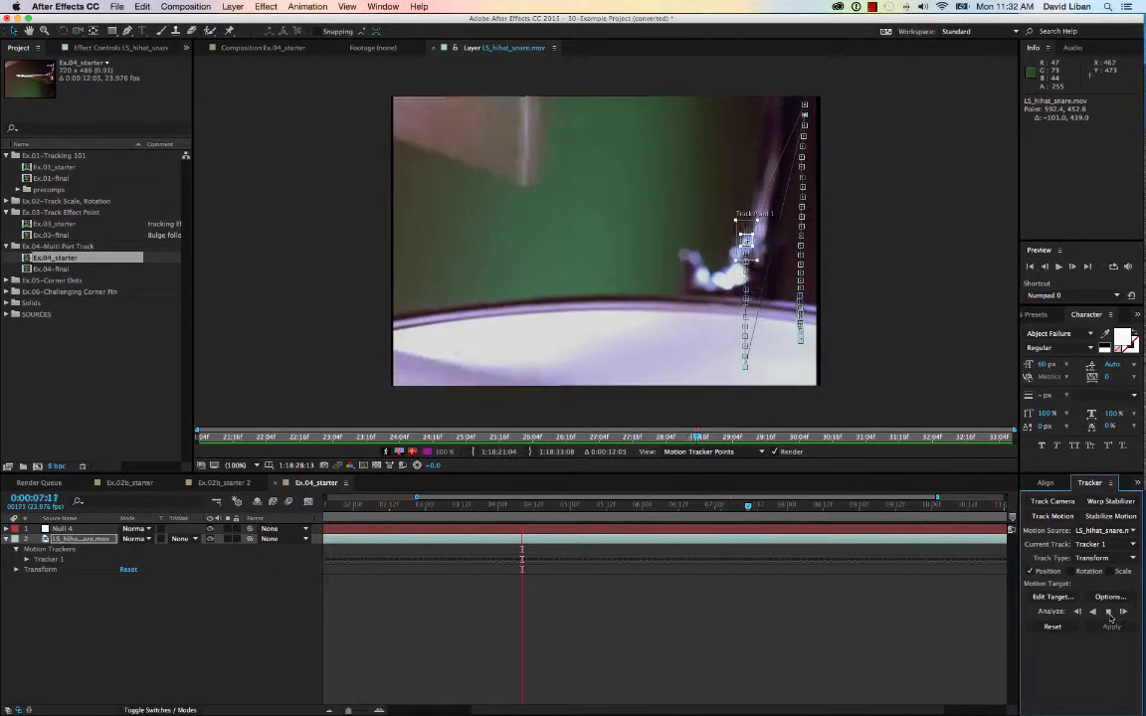
pyautogui.click(1109, 613)
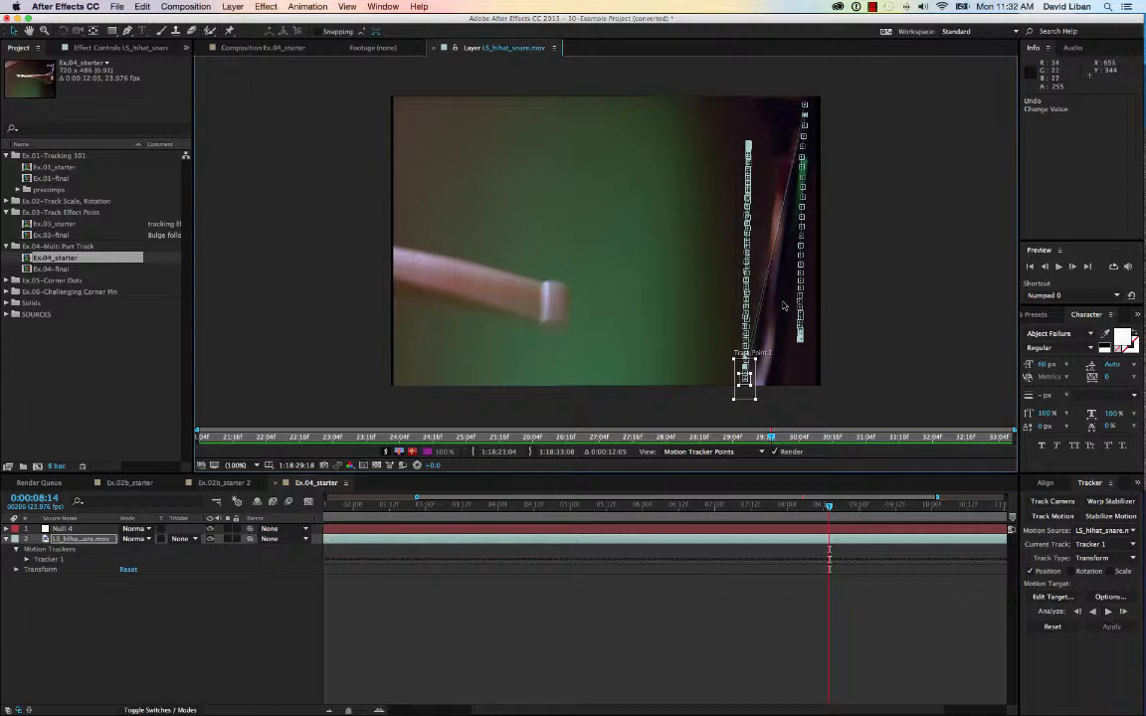
pyautogui.moveTo(829, 505); pyautogui.dragTo(808, 507)
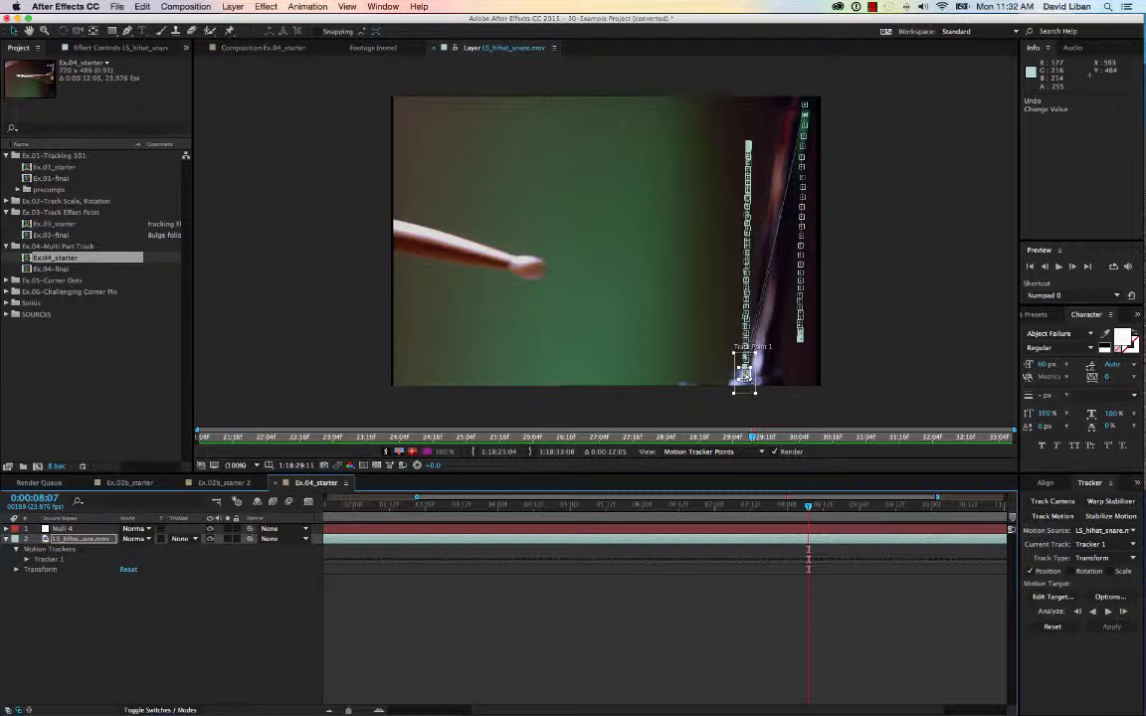
# Reposition Track Point 1 at about 694, 31 near the frame's upper edge and analyze the rest of the footage forward
pyautogui.moveTo(744, 372); pyautogui.dragTo(737, 376)
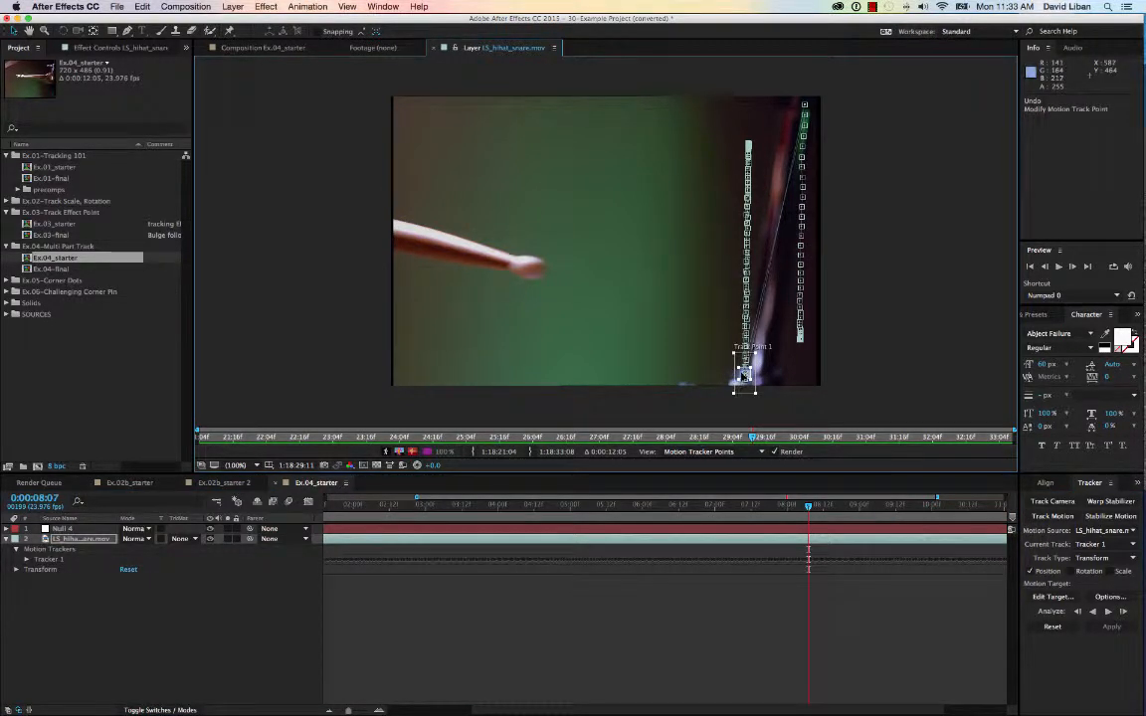
pyautogui.moveTo(743, 374); pyautogui.dragTo(804, 114)
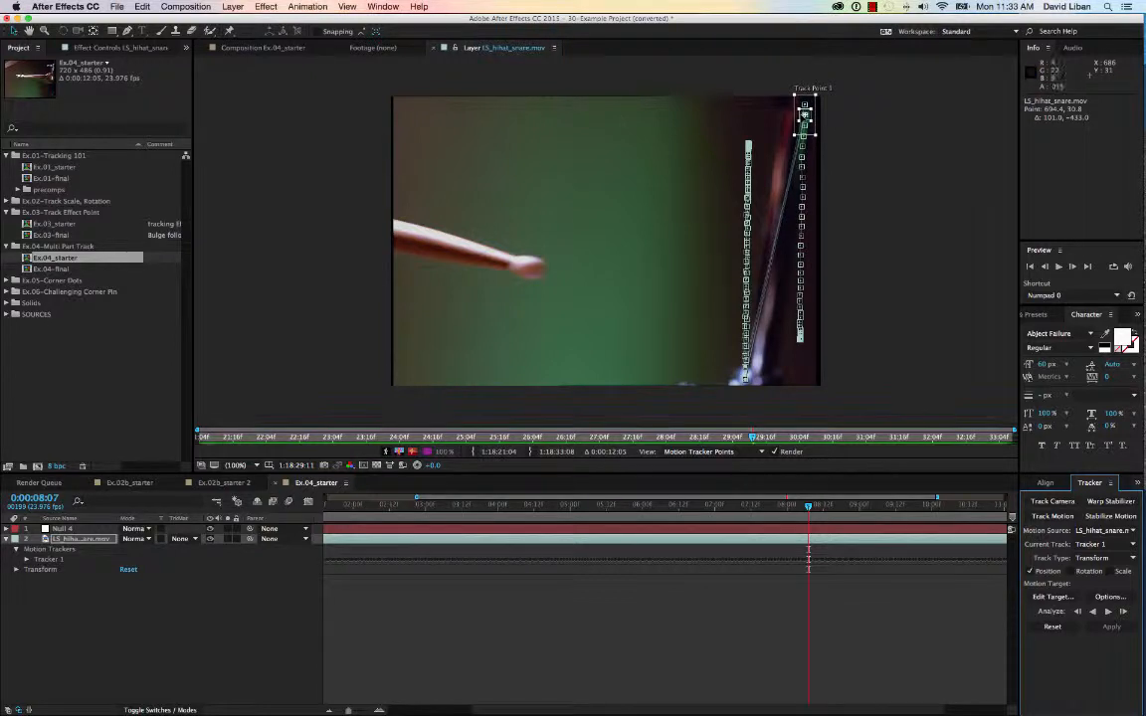
pyautogui.click(1106, 613)
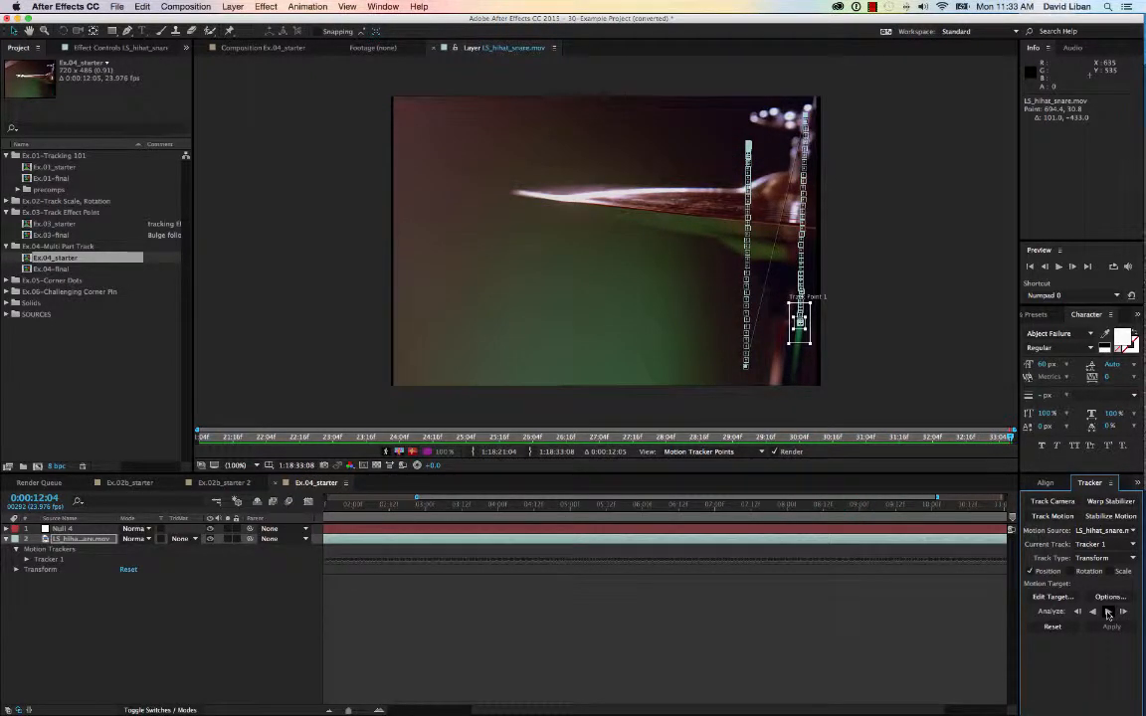
# Set Null 4 as the motion target and apply the track to it in the Y dimension only
pyautogui.click(1052, 597)
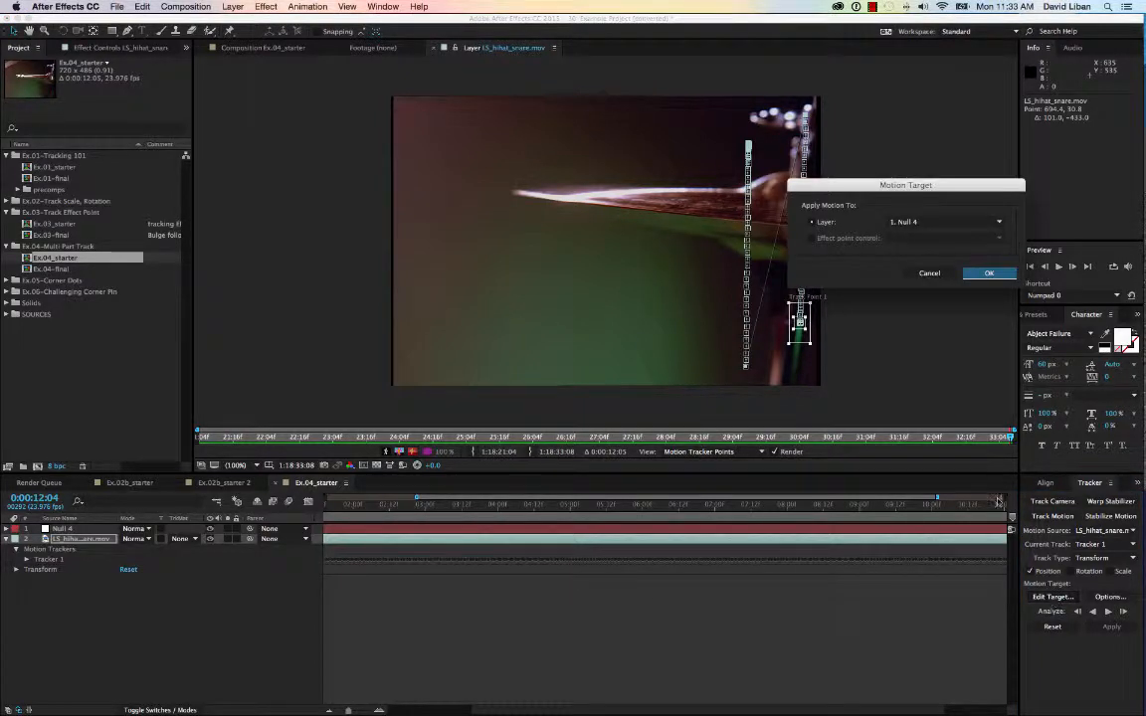
pyautogui.click(926, 225)
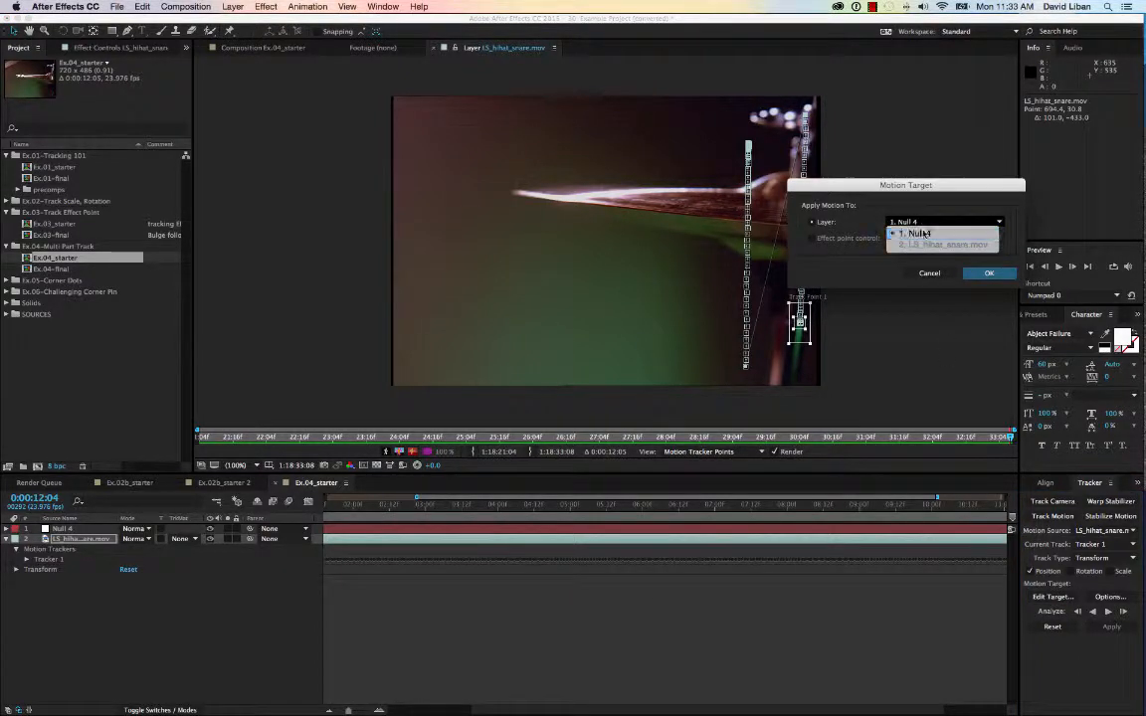
pyautogui.click(923, 233)
pyautogui.click(985, 276)
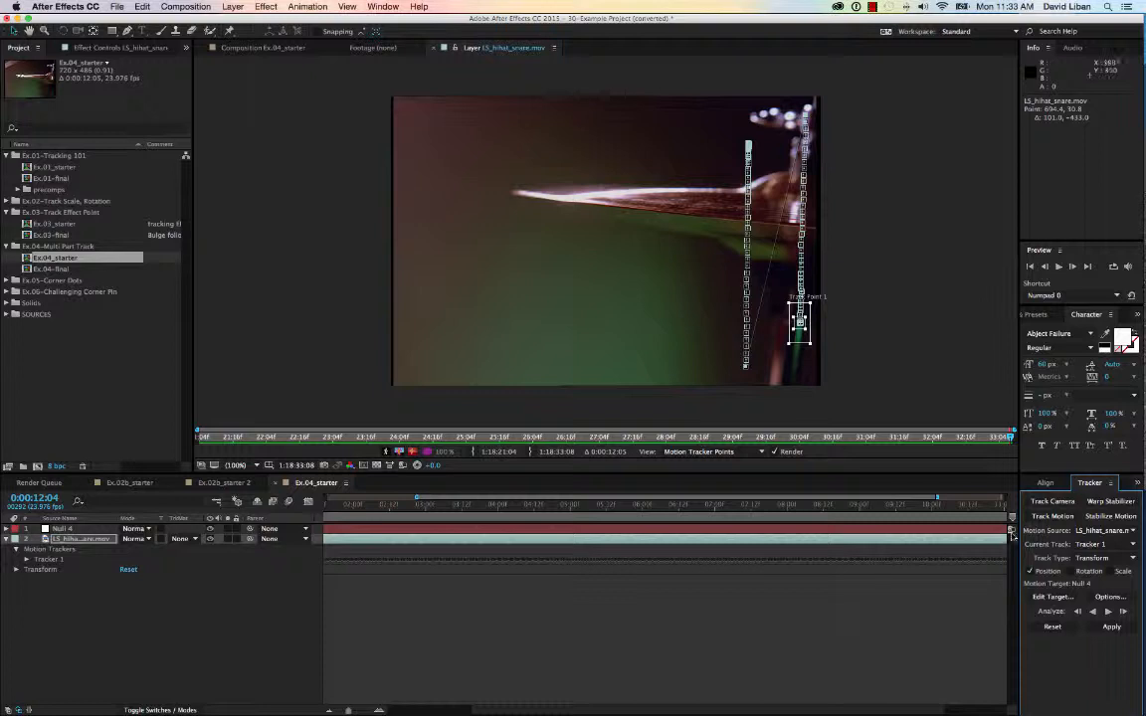
pyautogui.click(1111, 627)
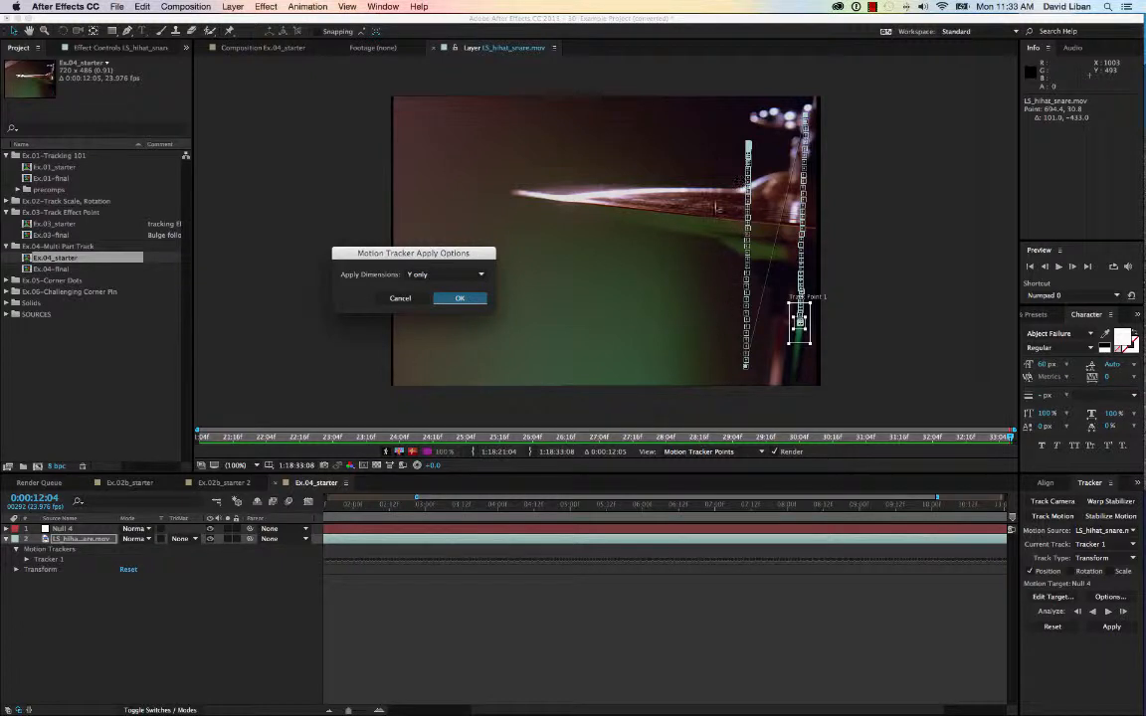
pyautogui.click(458, 299)
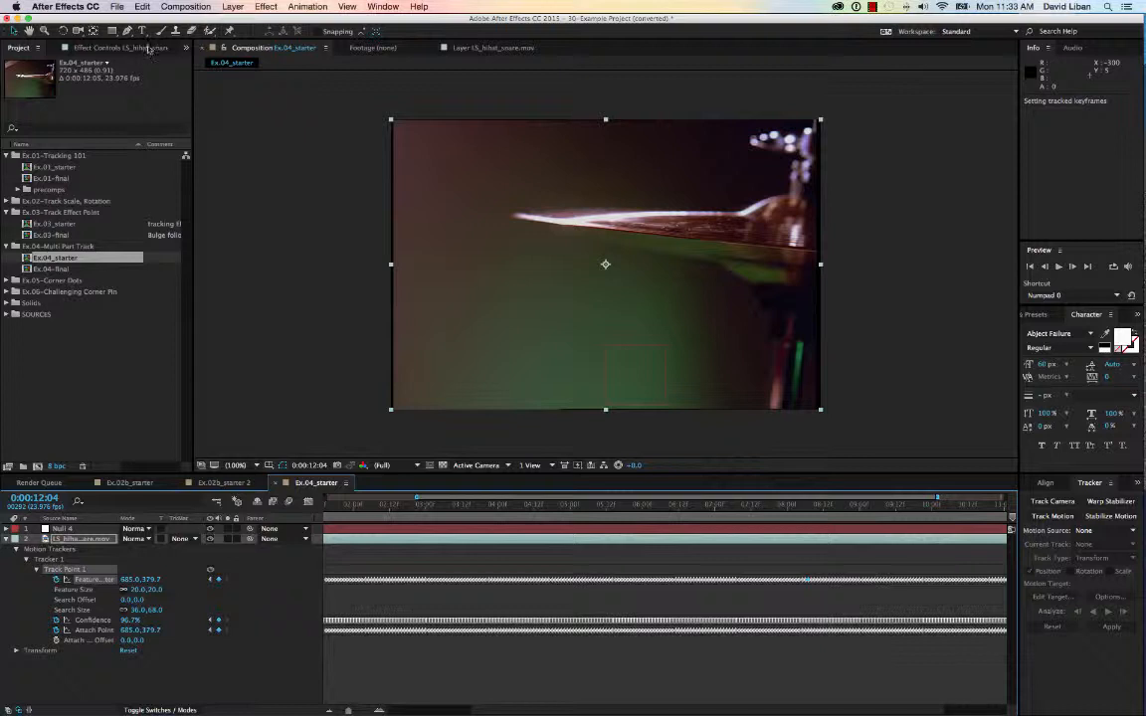
# Add a text layer reading "Cymbal" and place it below the cymbal at about 364, 308
pyautogui.press('super+t')
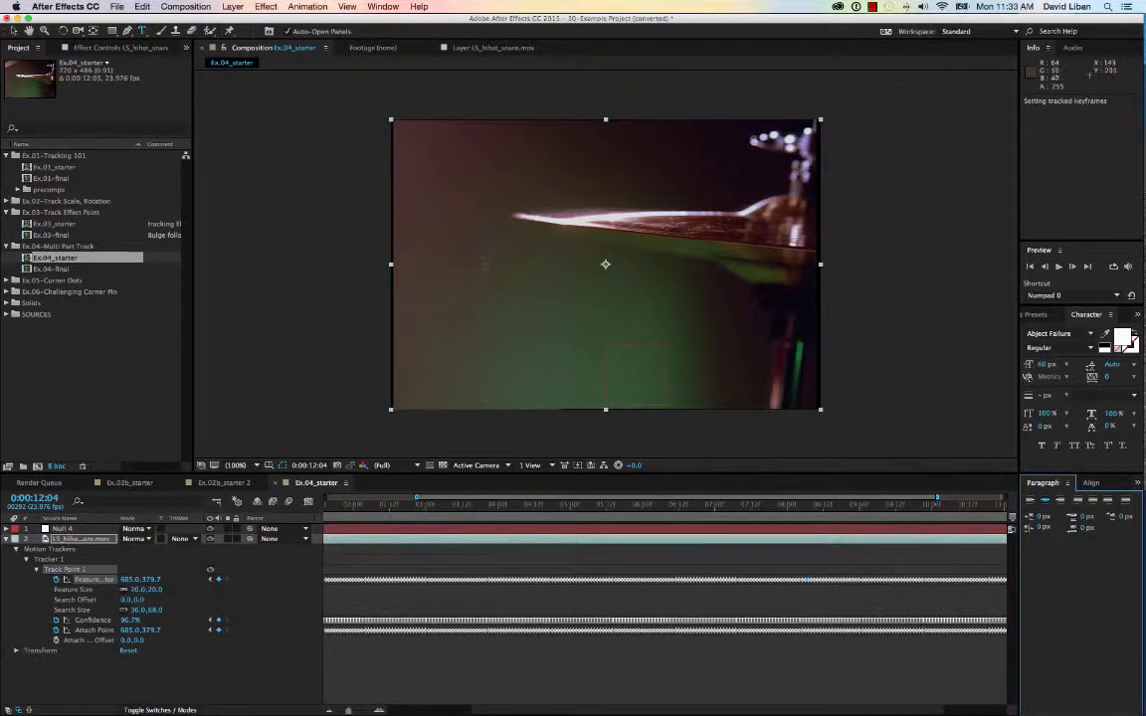
pyautogui.click(478, 255)
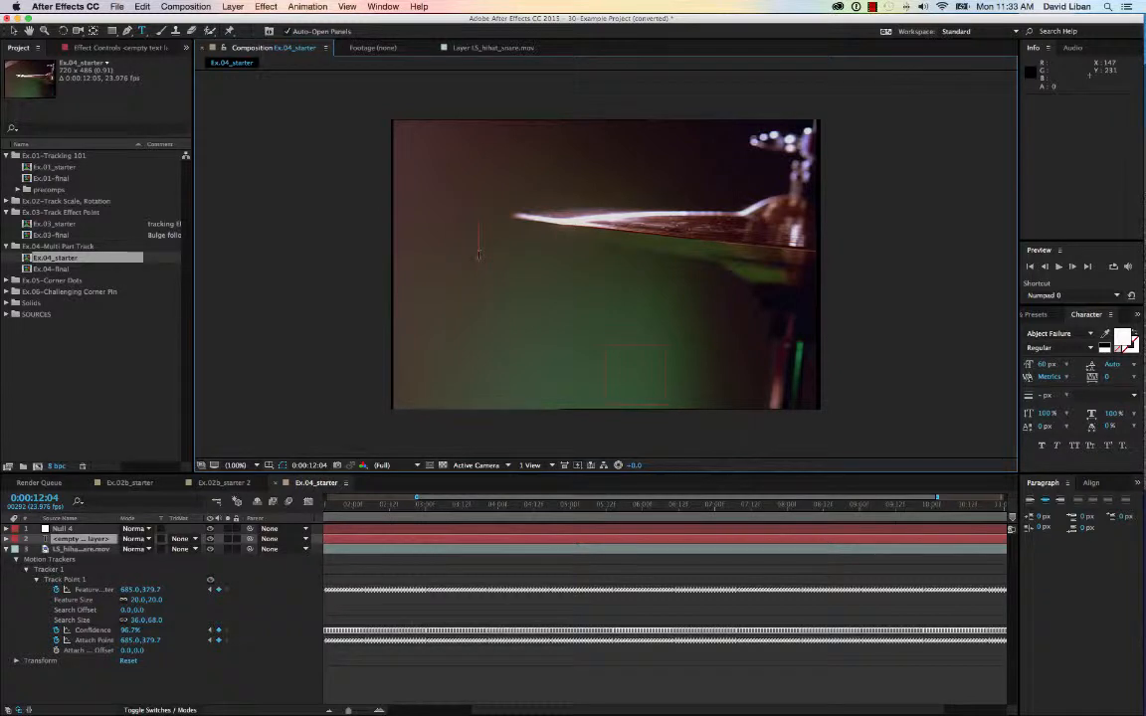
pyautogui.write('Cymbal')
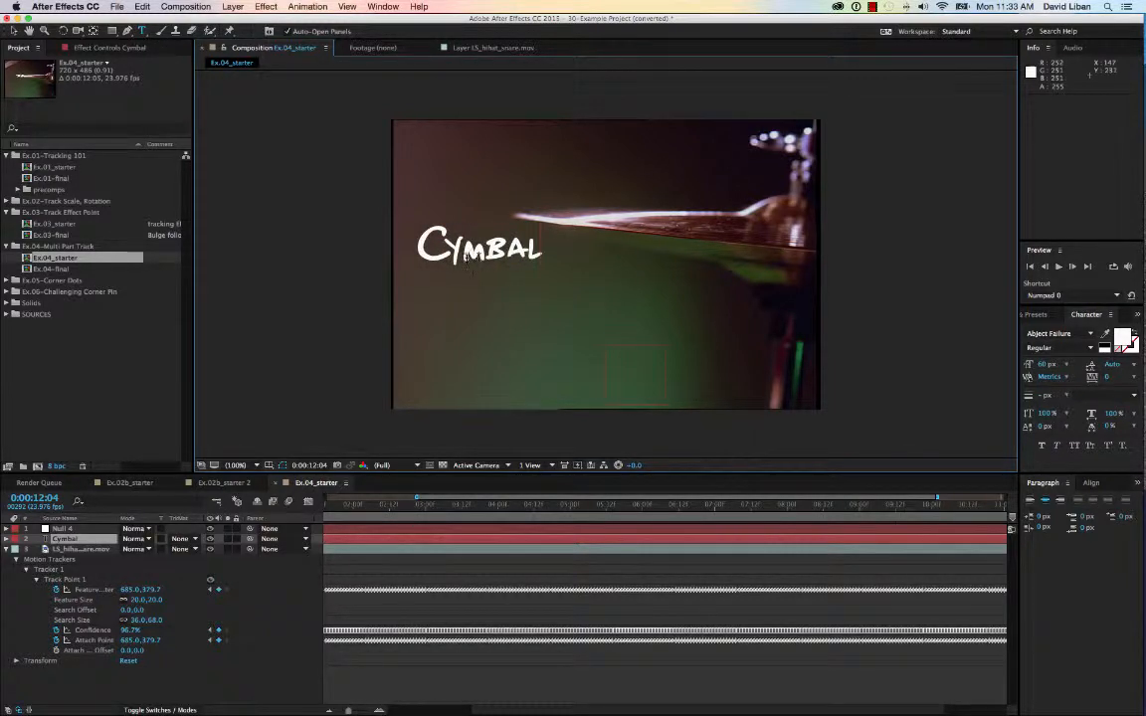
pyautogui.click(15, 31)
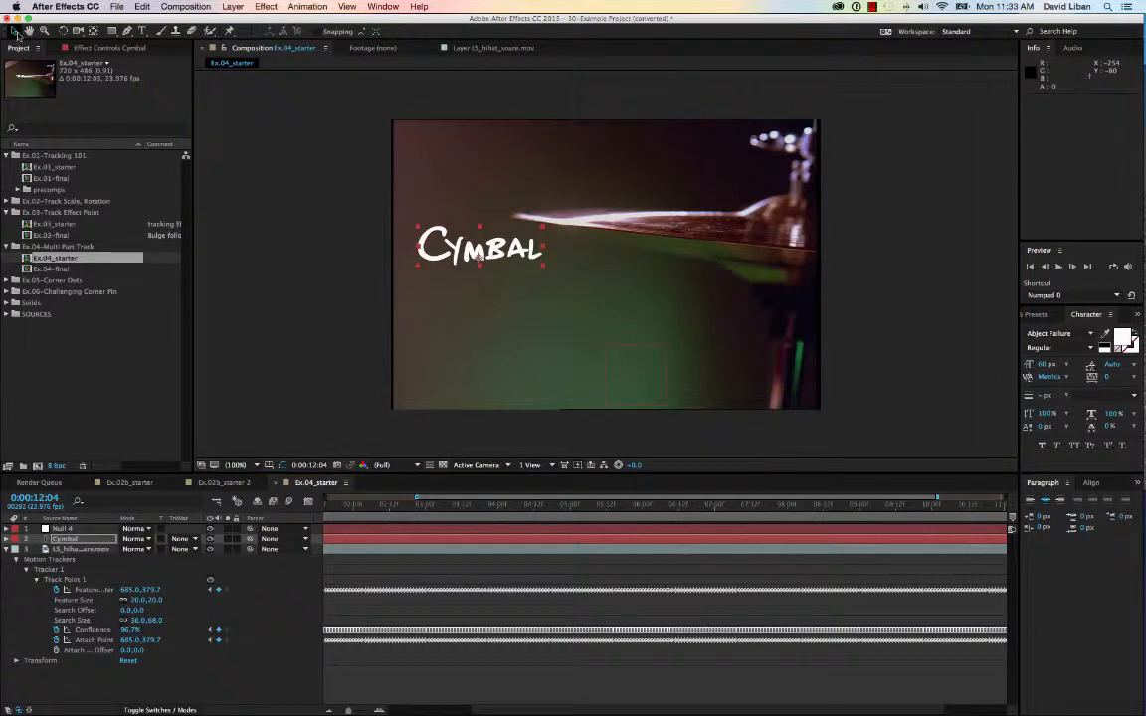
pyautogui.moveTo(515, 255); pyautogui.dragTo(606, 300)
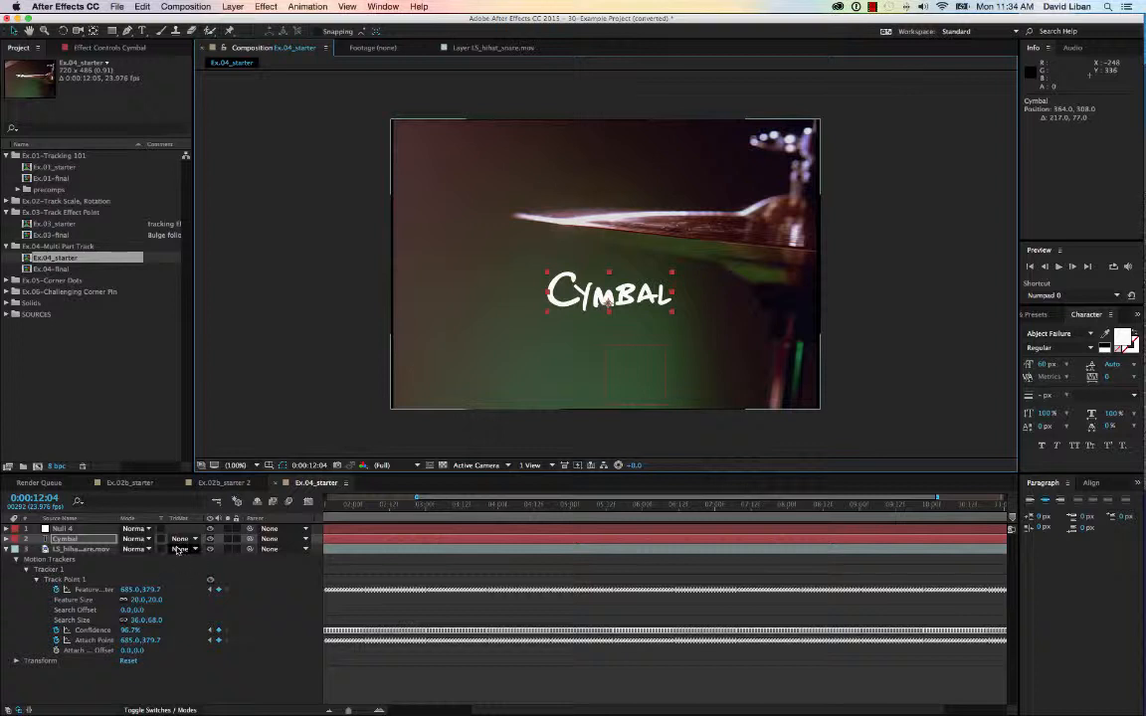
# Parent the Cymbal text layer to Null 4 and preview the composition
pyautogui.click(266, 549)
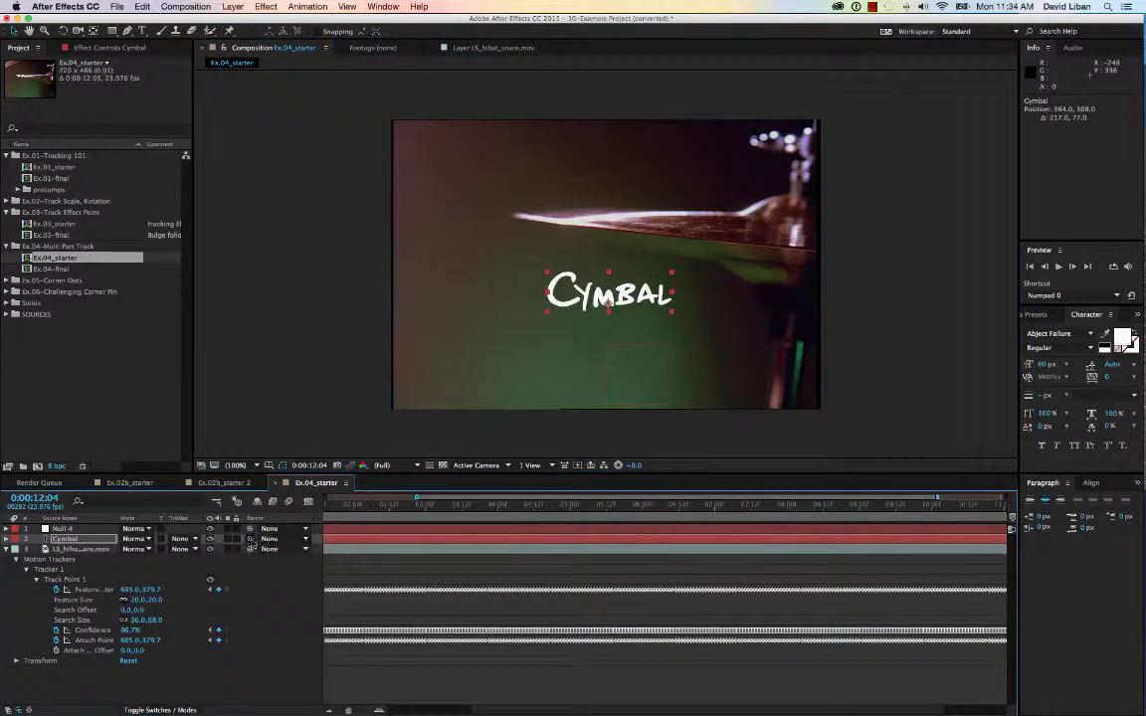
pyautogui.moveTo(249, 539); pyautogui.dragTo(135, 528)
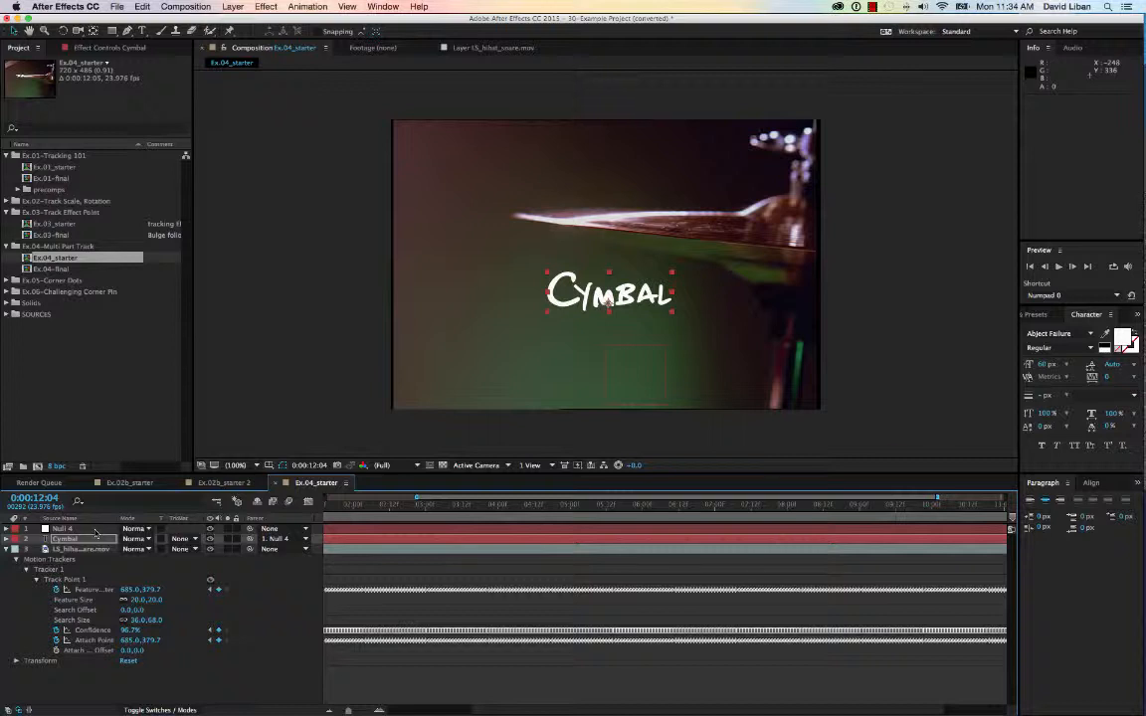
pyautogui.press('KP_0')
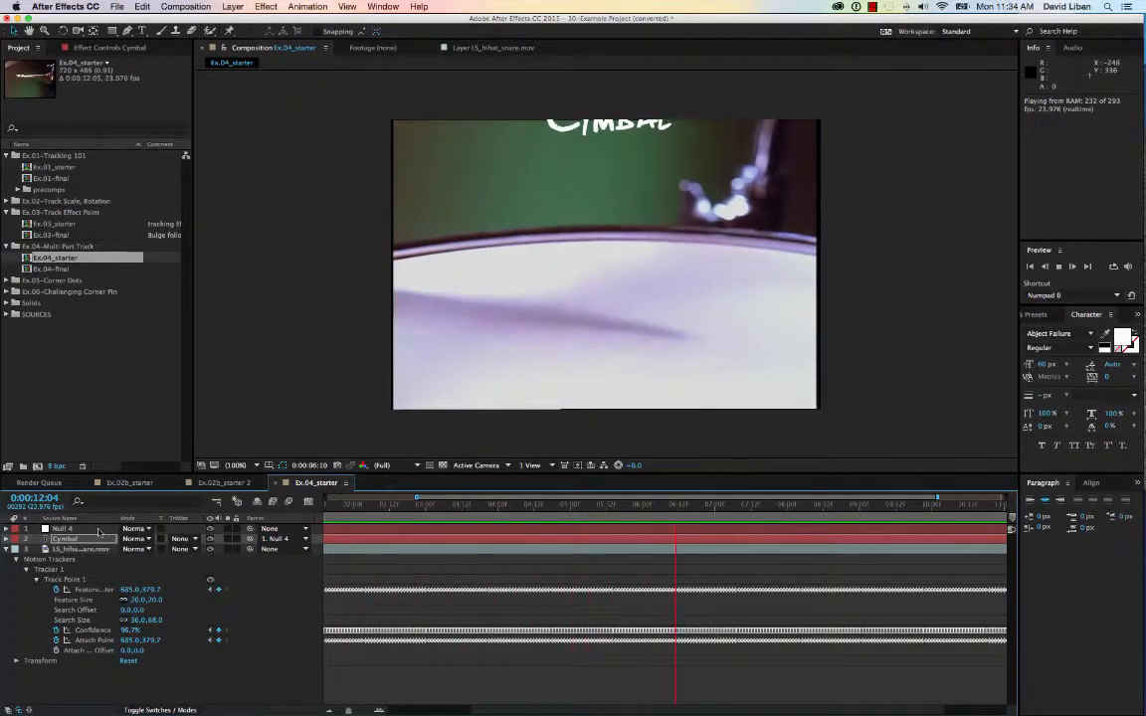
pyautogui.press('space')
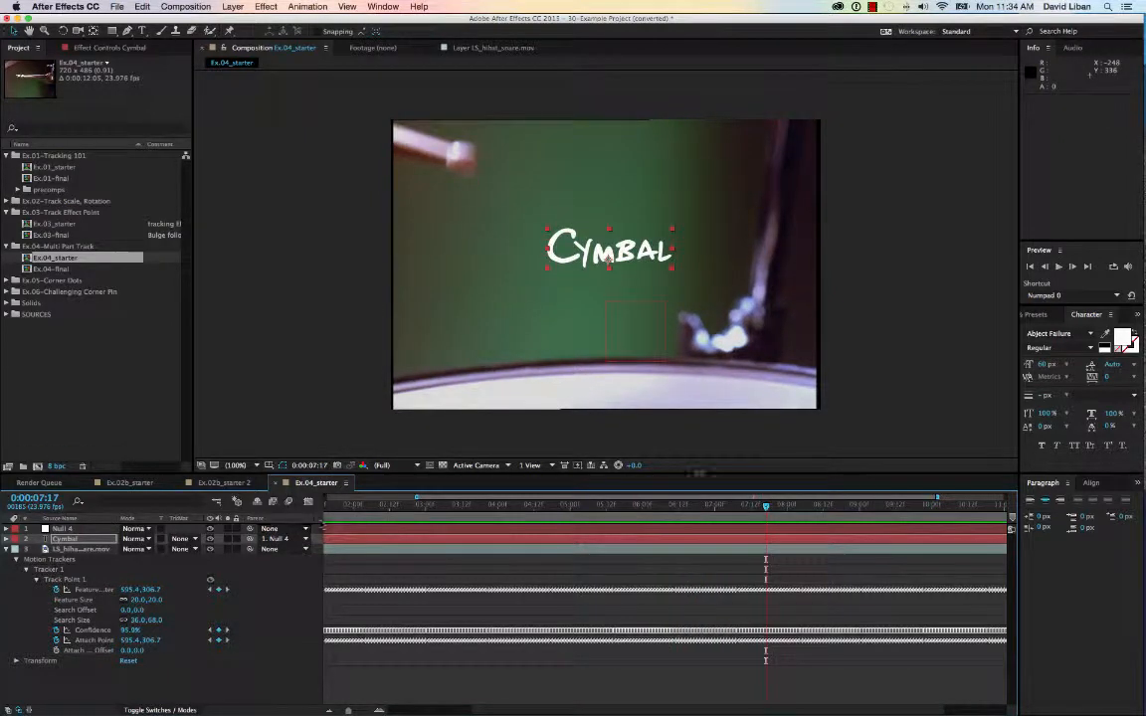
# Go to 0:00:00:00, move the Cymbal text lower in the frame, and preview the composition
pyautogui.moveTo(766, 508); pyautogui.dragTo(327, 504)
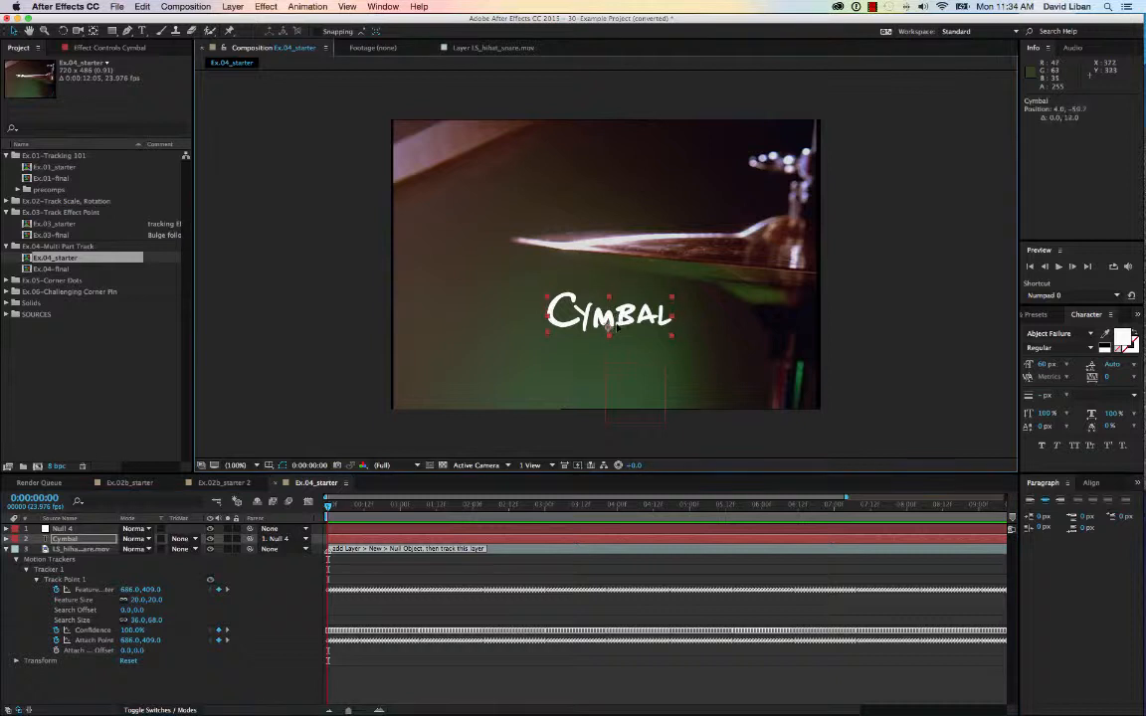
pyautogui.moveTo(616, 316); pyautogui.dragTo(610, 365)
pyautogui.press('space')
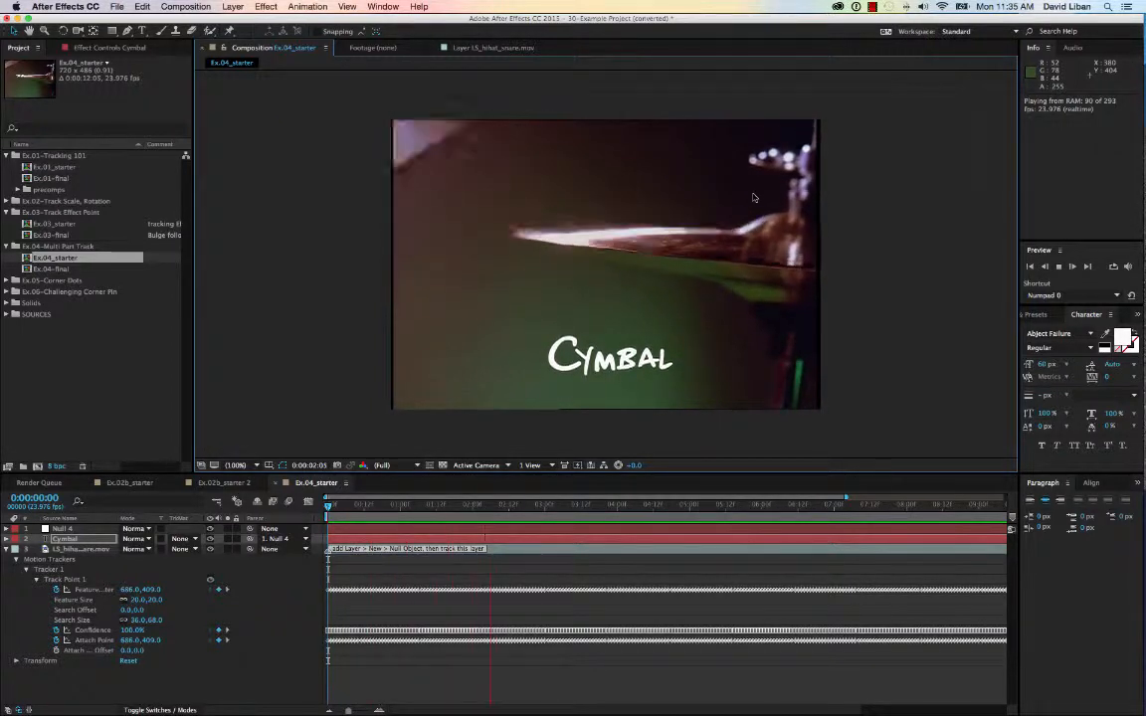
pyautogui.press('space')
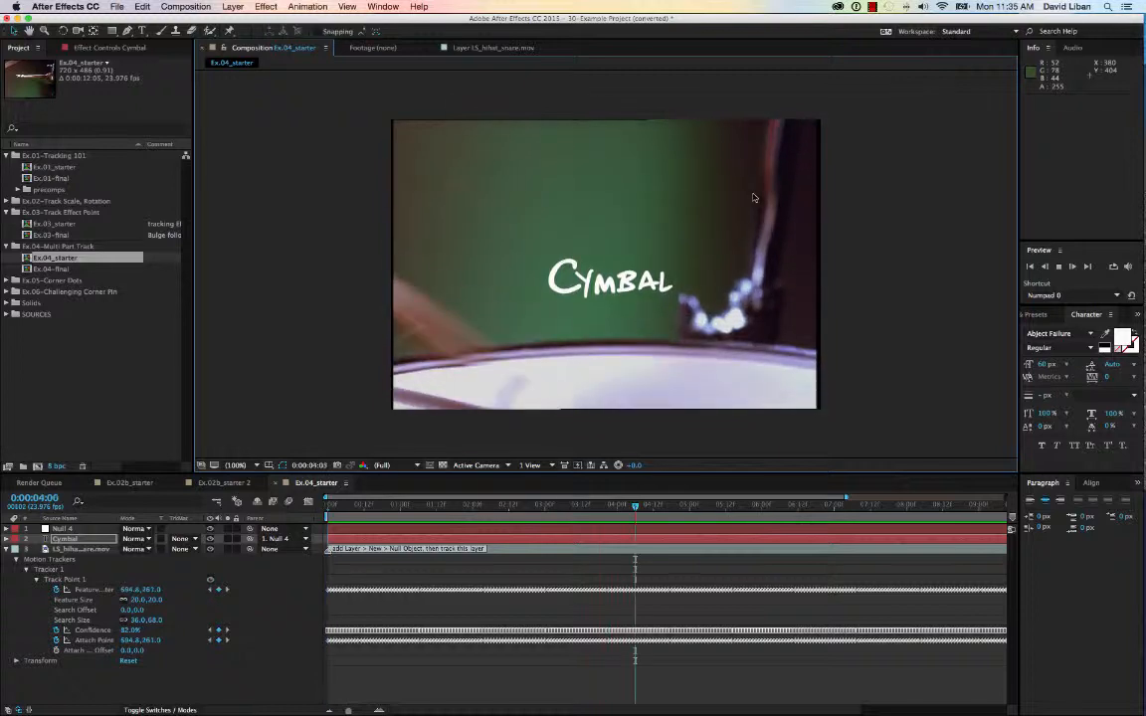